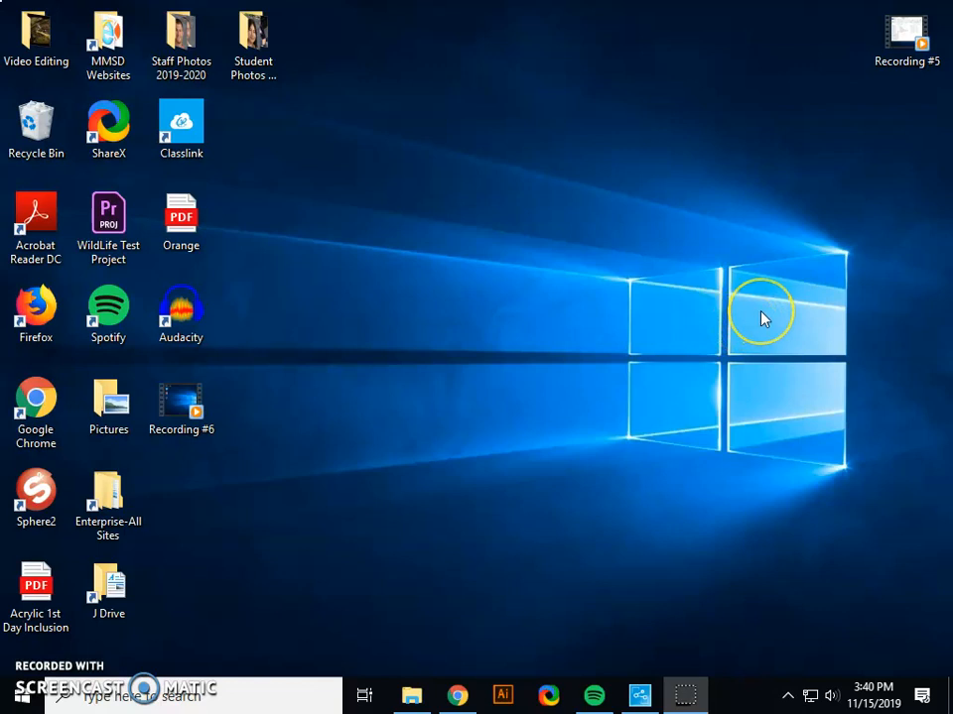
Switch to Adobe Illustrator and create a portrait Letter document, 8.5 x 11 in, with 2 artboards.
click(774, 325)
click(504, 694)
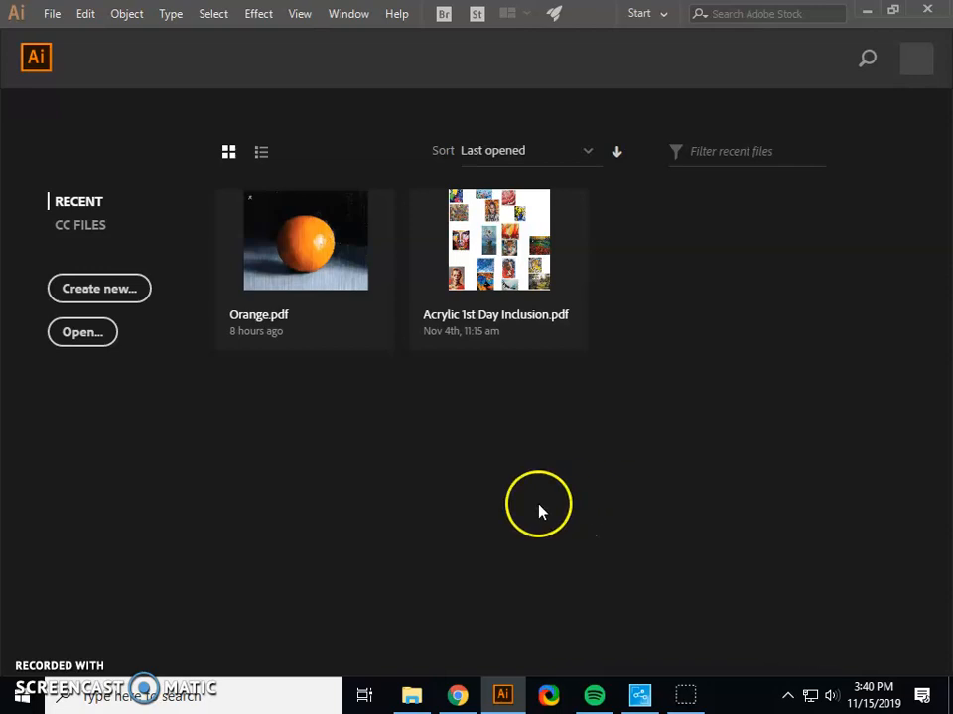
click(114, 288)
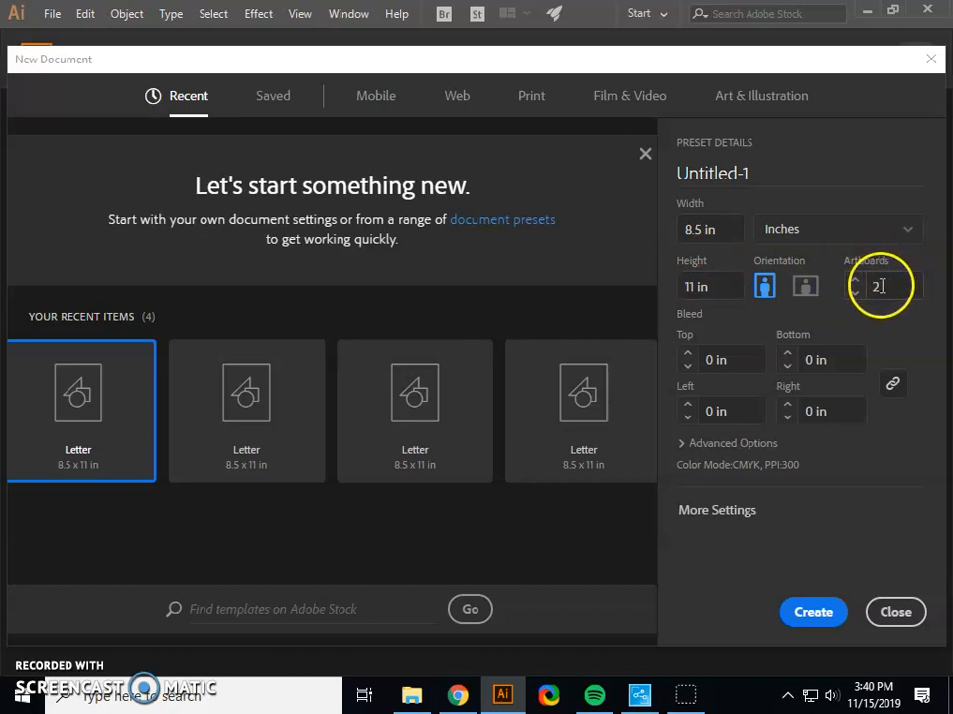
click(806, 613)
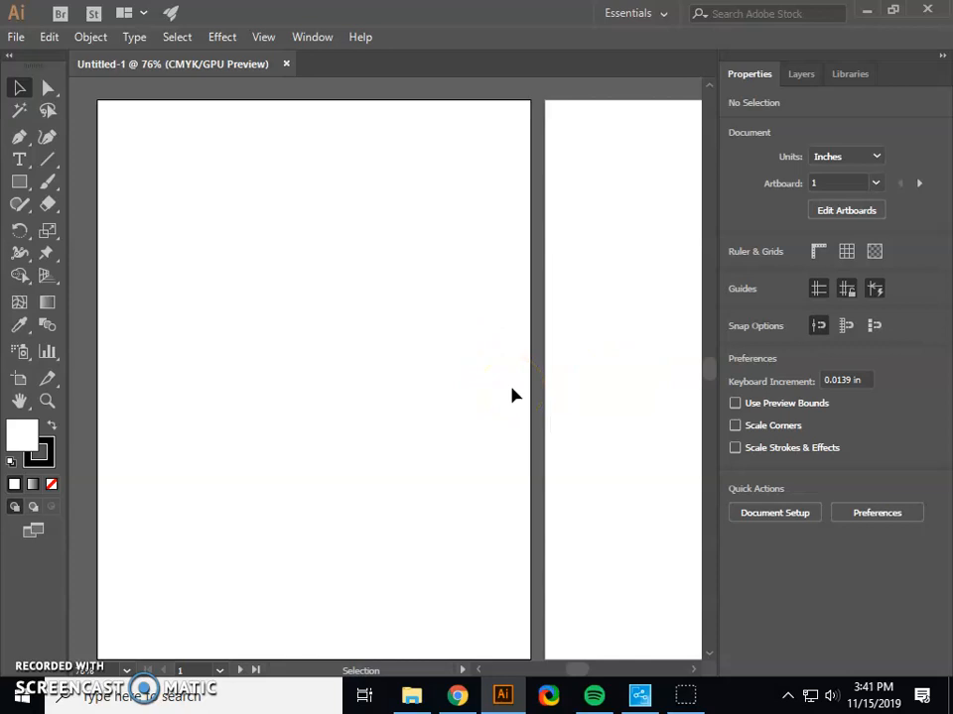
Fit both artboards side by side in the view at 50% zoom.
key(ctrl+minus)
key(ctrl+minus)
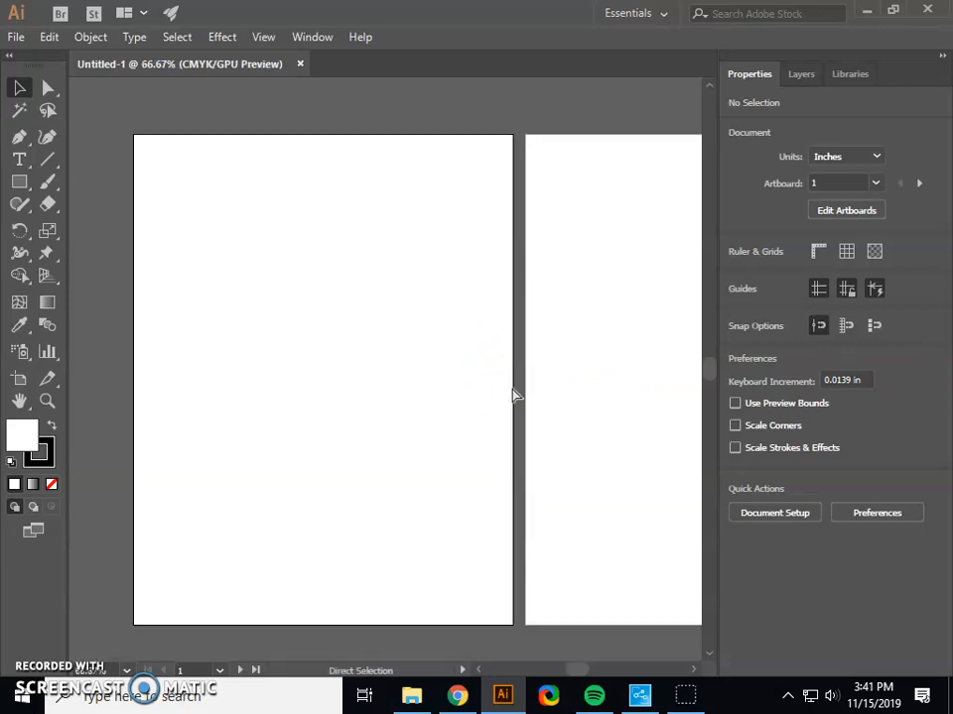
key(ctrl+plus)
key(ctrl+minus)
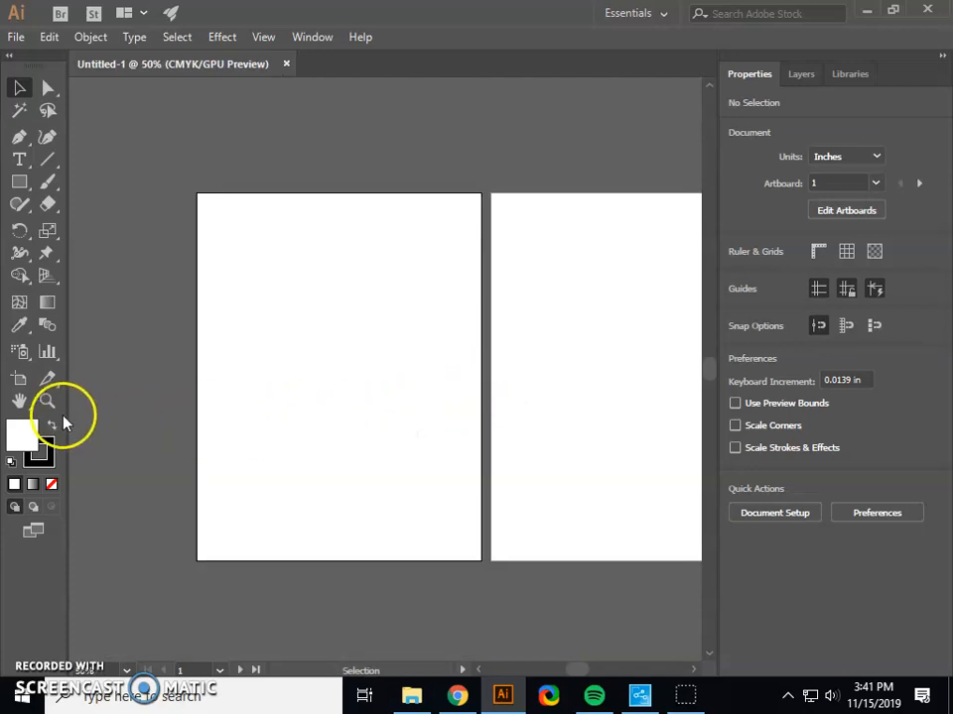
click(19, 400)
drag(353, 591, 270, 606)
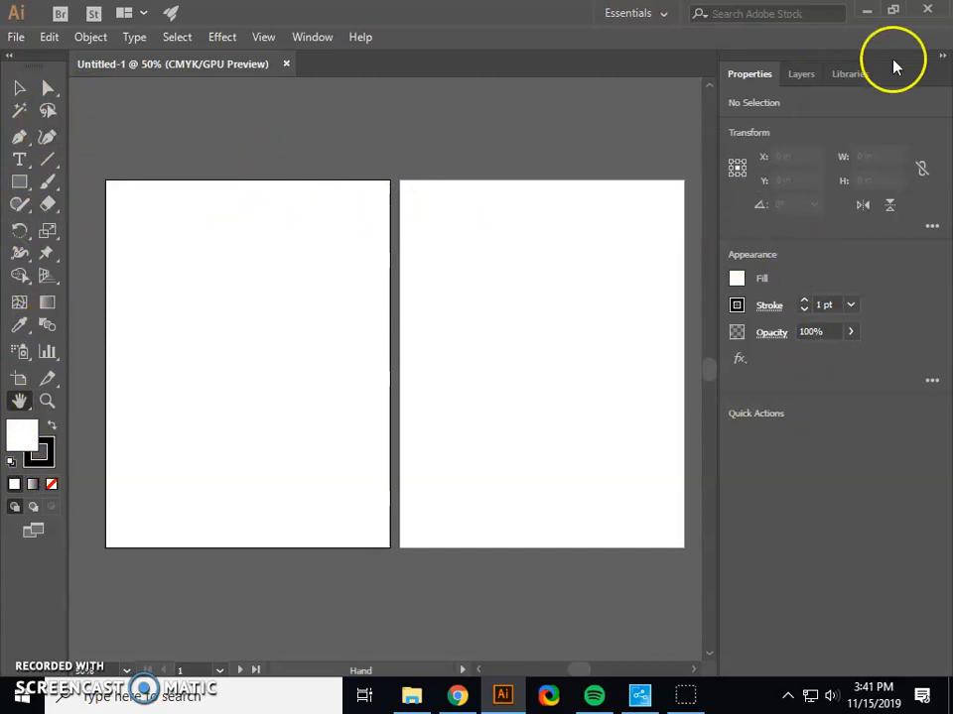
click(17, 89)
click(471, 294)
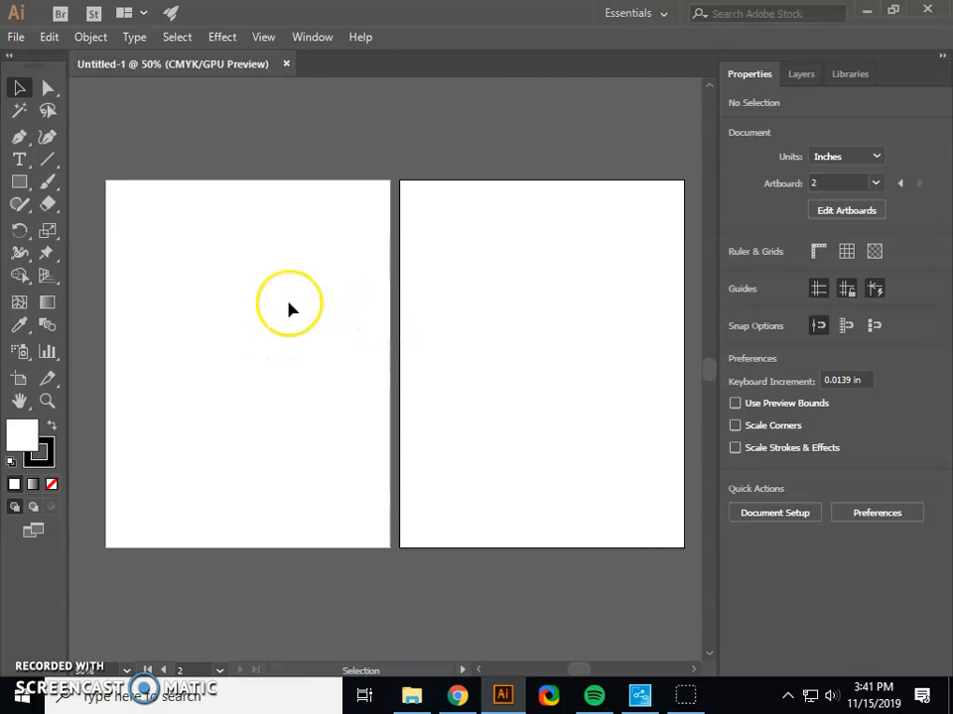
Start placing an image file and browse to the Cover Art Project folder on the Data (D:) drive.
click(16, 38)
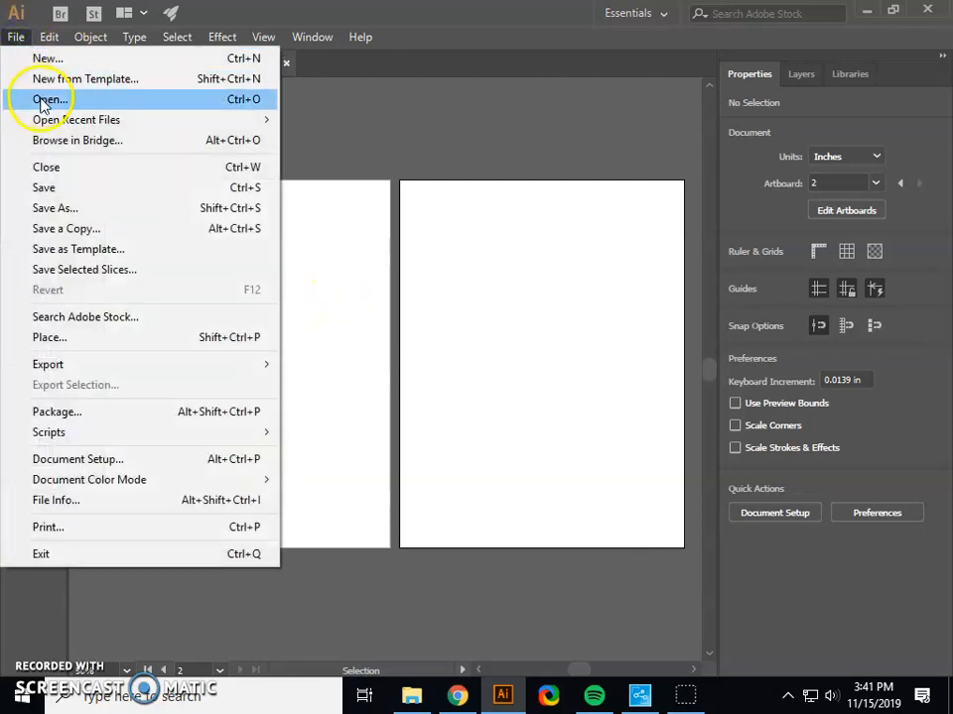
click(45, 337)
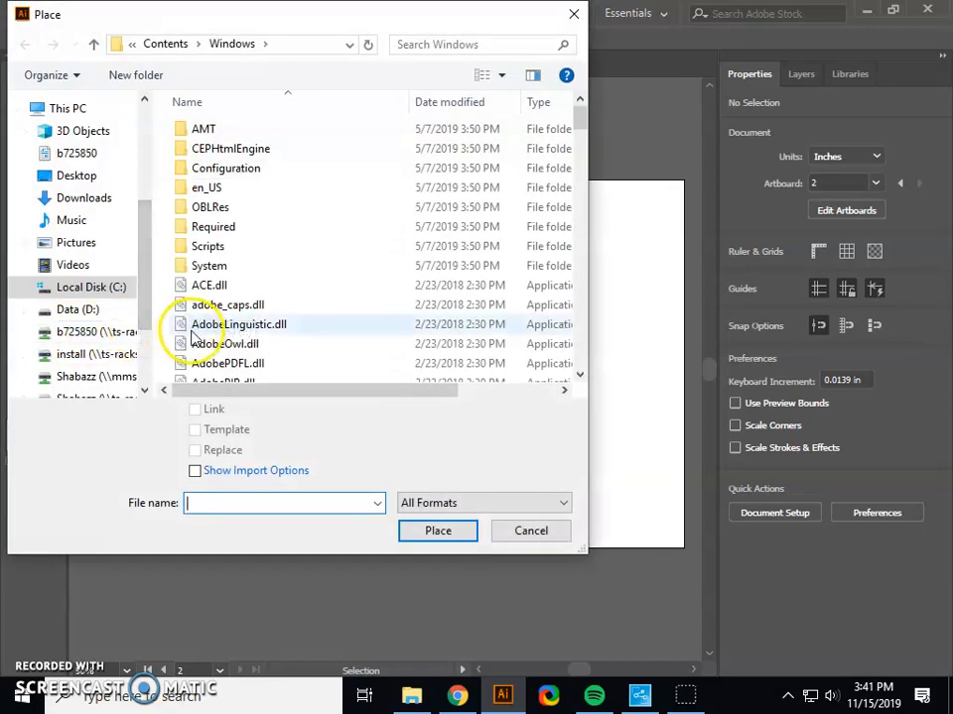
click(68, 310)
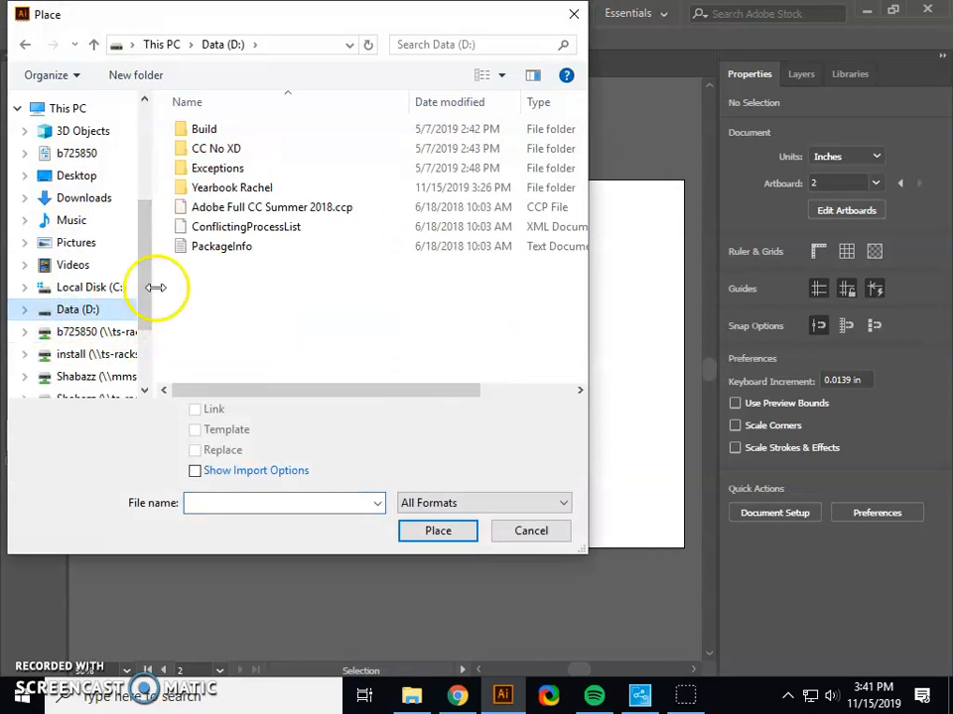
click(208, 193)
double_click(207, 192)
double_click(244, 132)
double_click(236, 132)
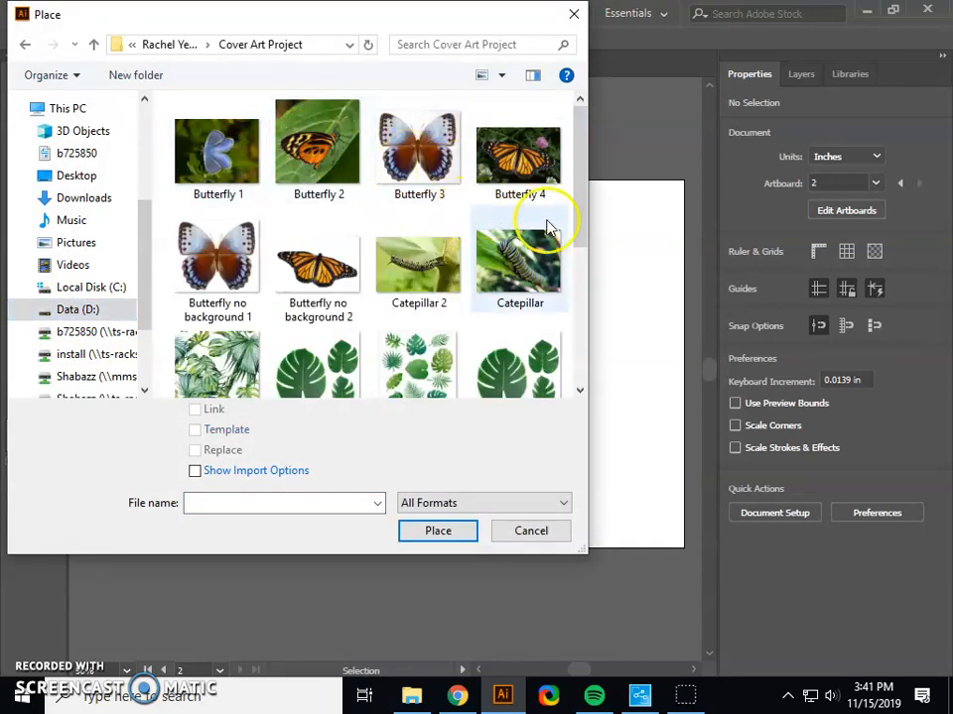
Place Jungle Background Updated as a linked image at the first artboard's upper-left corner.
scroll(467, 255, down, 3)
scroll(352, 283, up, 1)
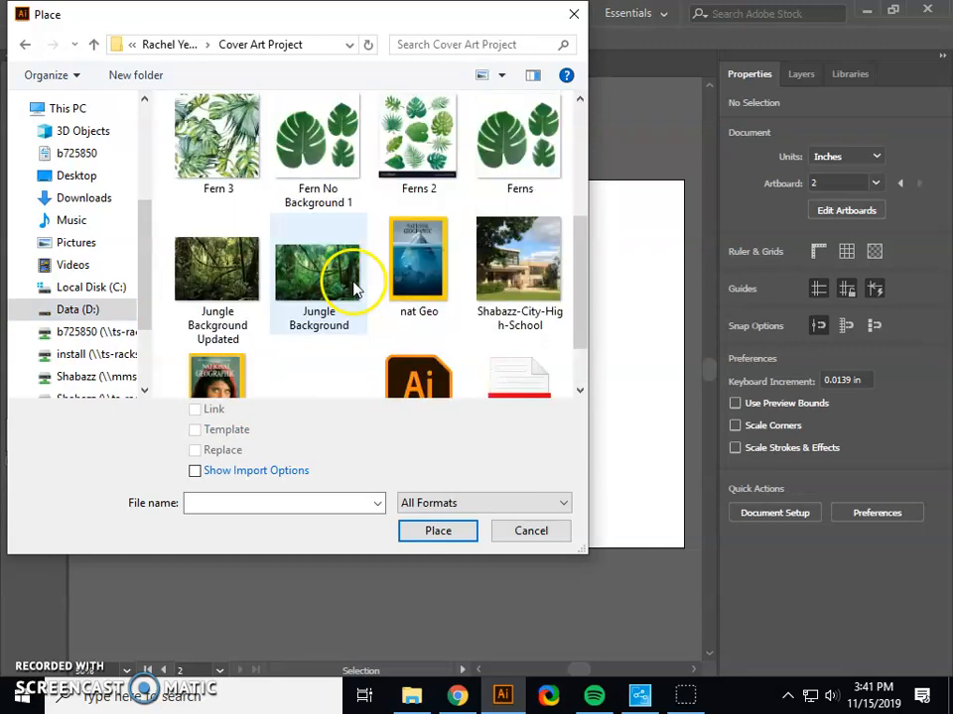
click(208, 285)
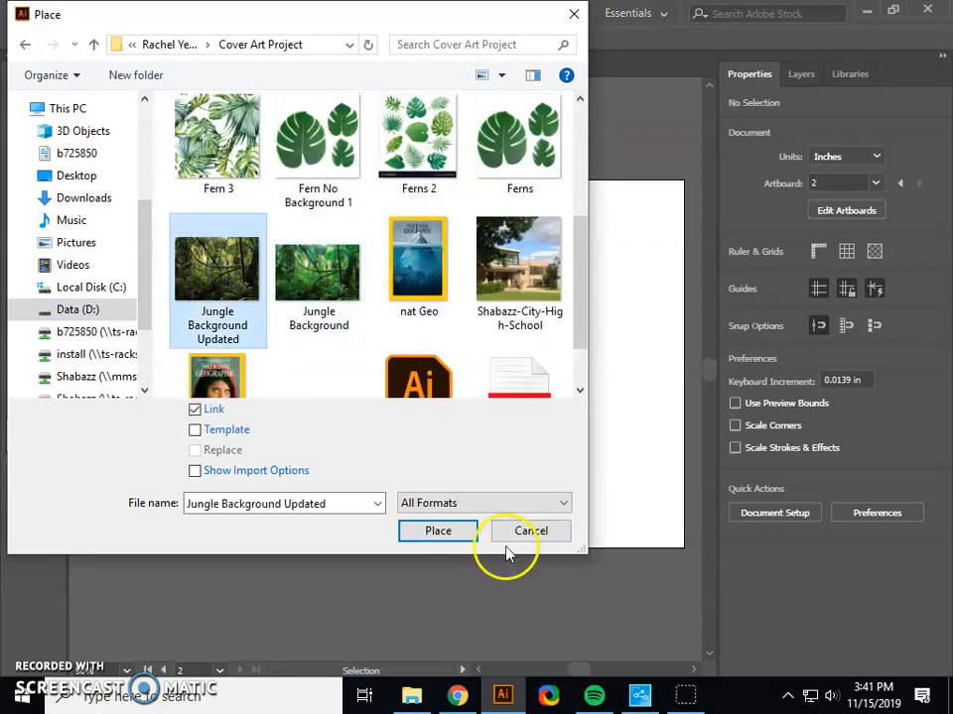
click(461, 532)
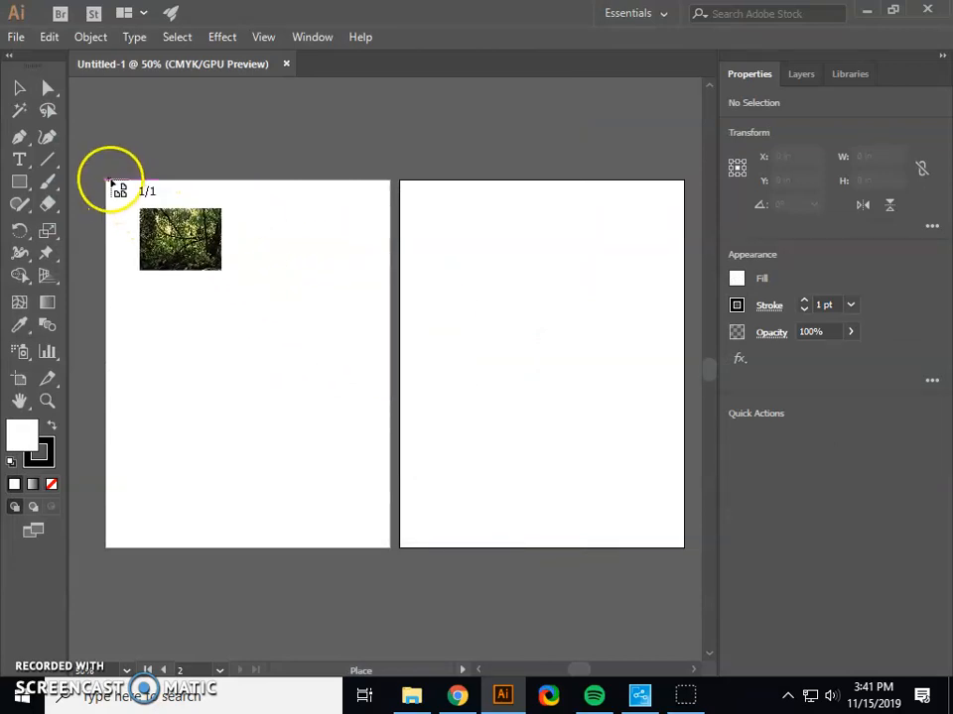
click(107, 183)
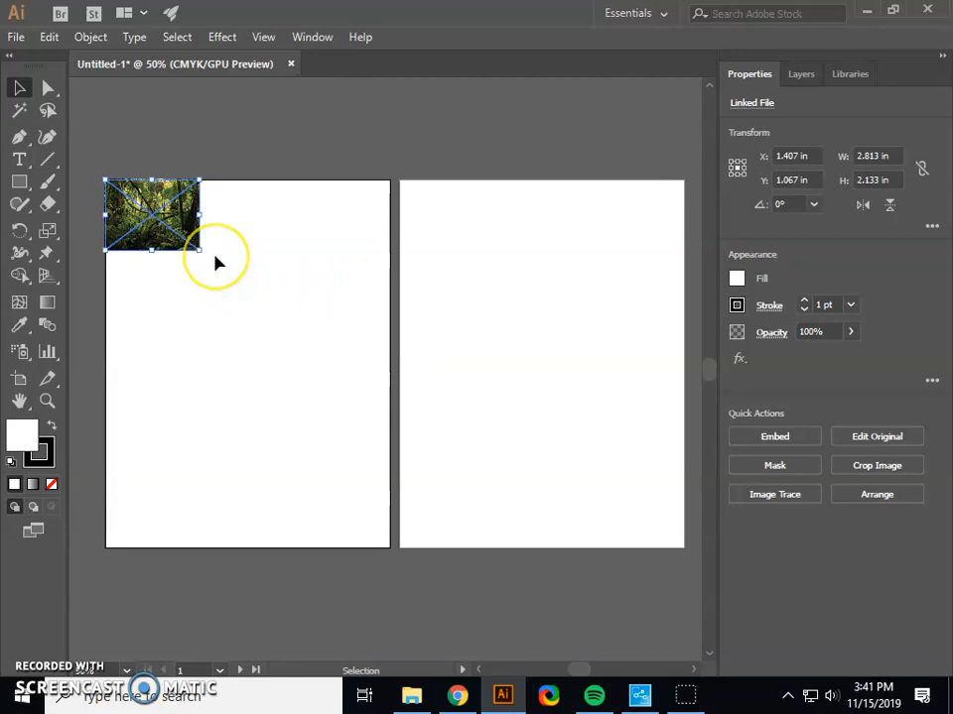
Scale the jungle image proportionally to about the artboard's full height, about 14.5 in wide.
drag(197, 257, 590, 608)
click(285, 139)
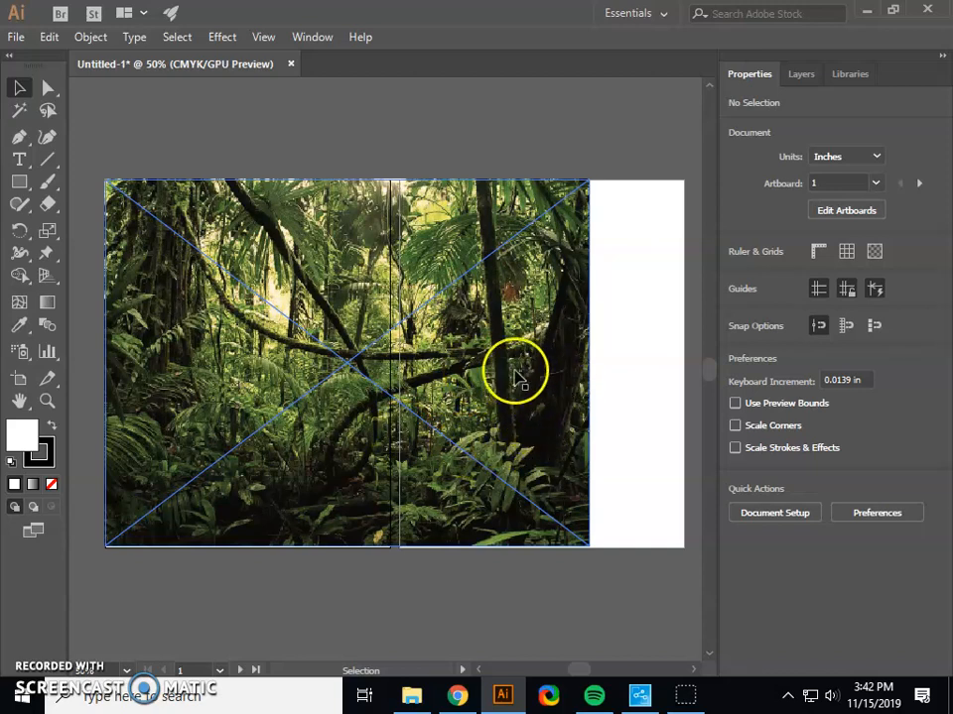
click(336, 128)
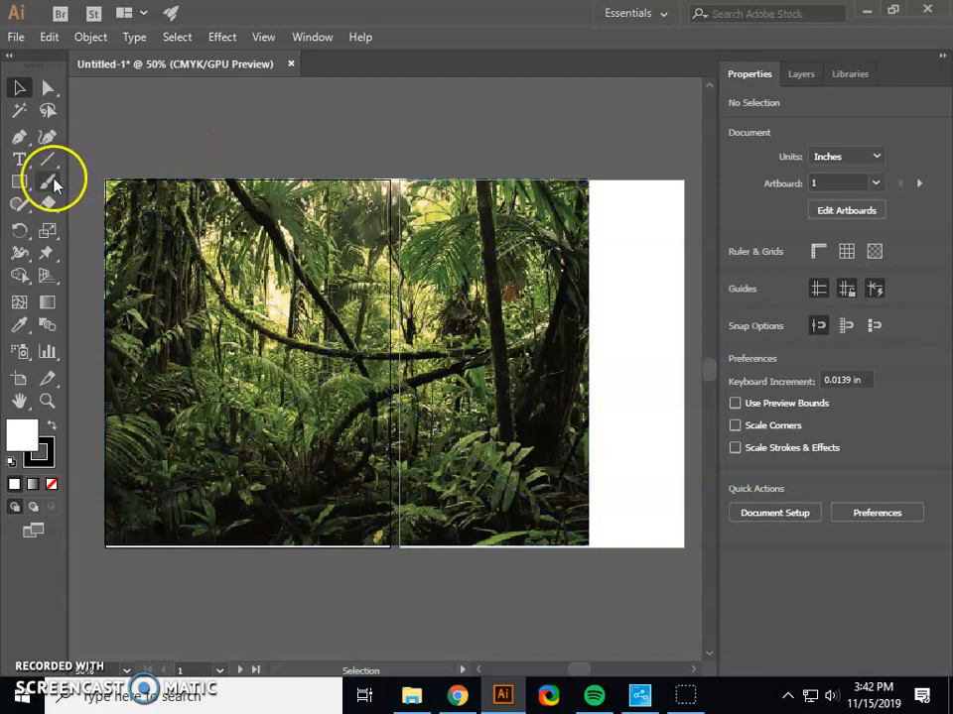
Draw a rectangle about 8.5 by 11.15 in over the first artboard and make it a clipping mask for the jungle image.
click(19, 183)
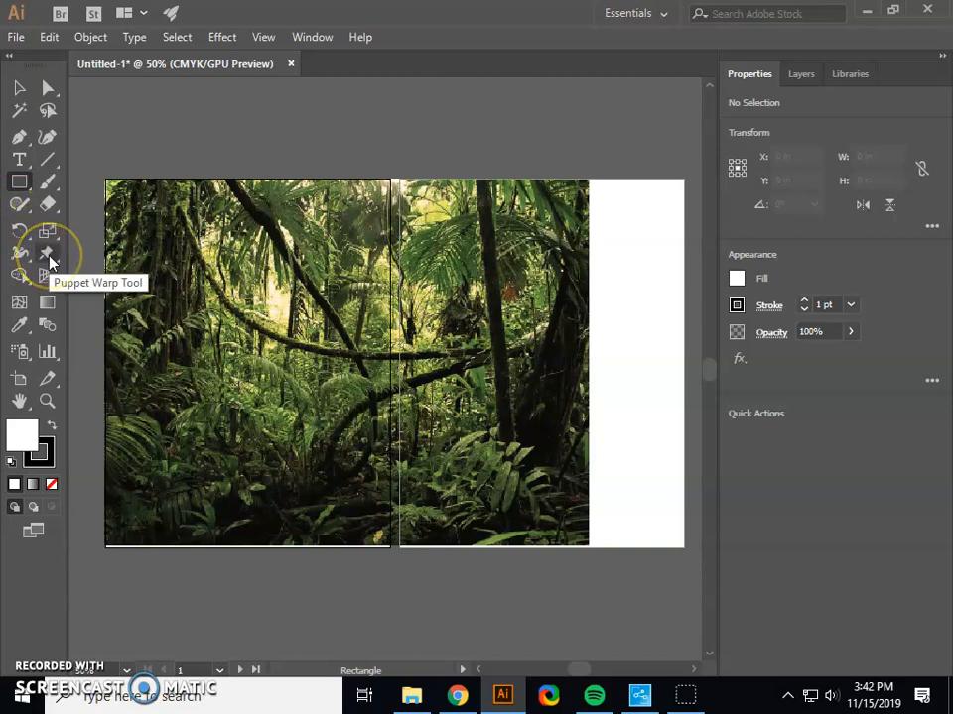
drag(105, 175, 389, 548)
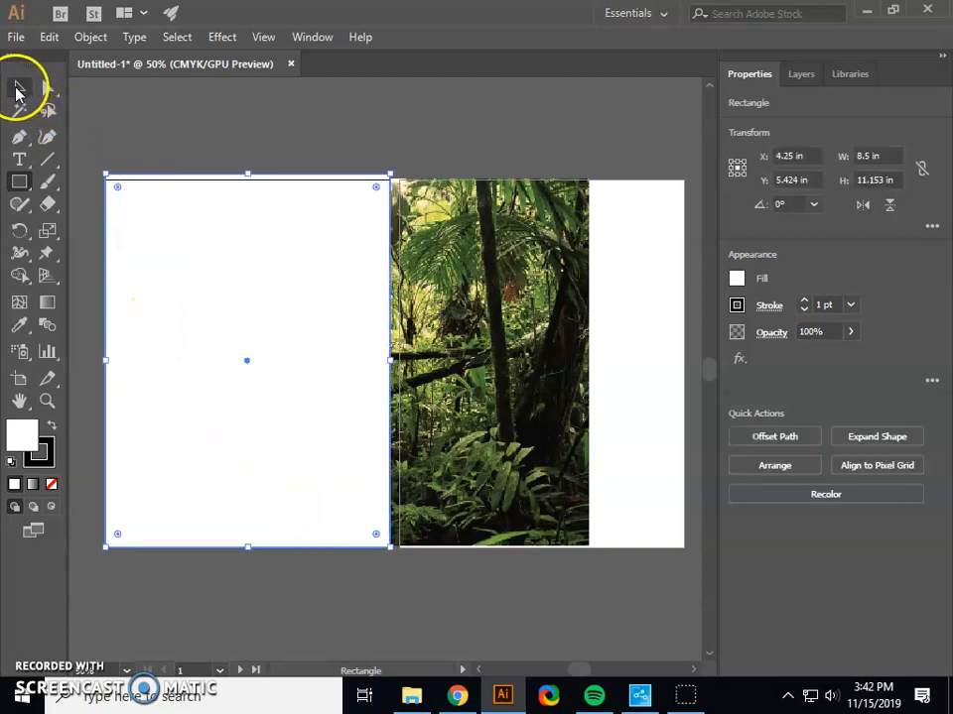
click(17, 90)
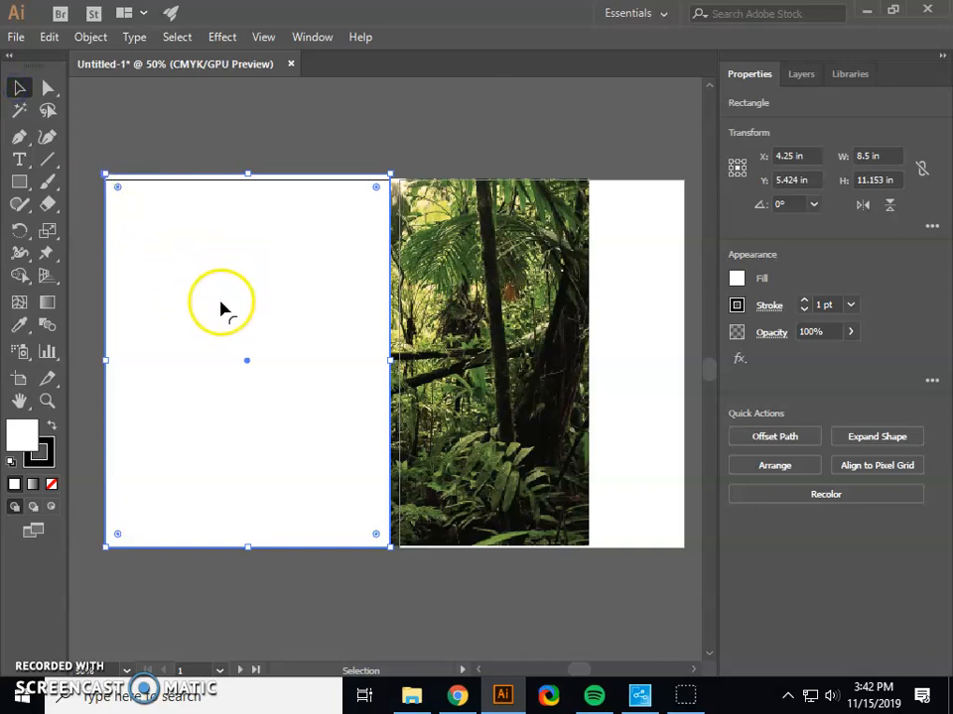
shift+click(415, 285)
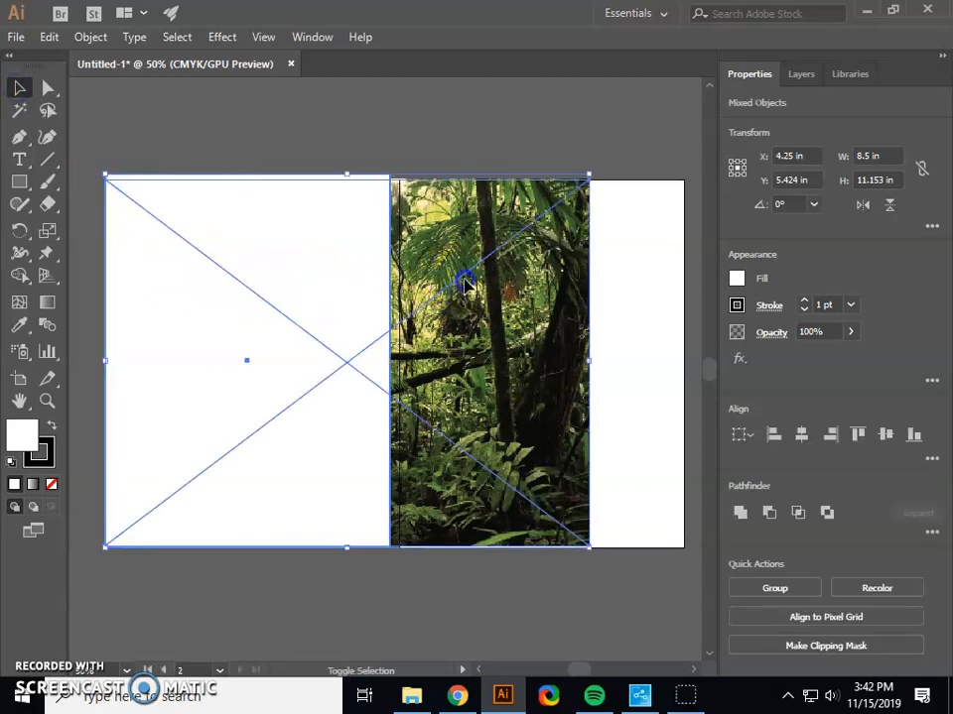
click(87, 37)
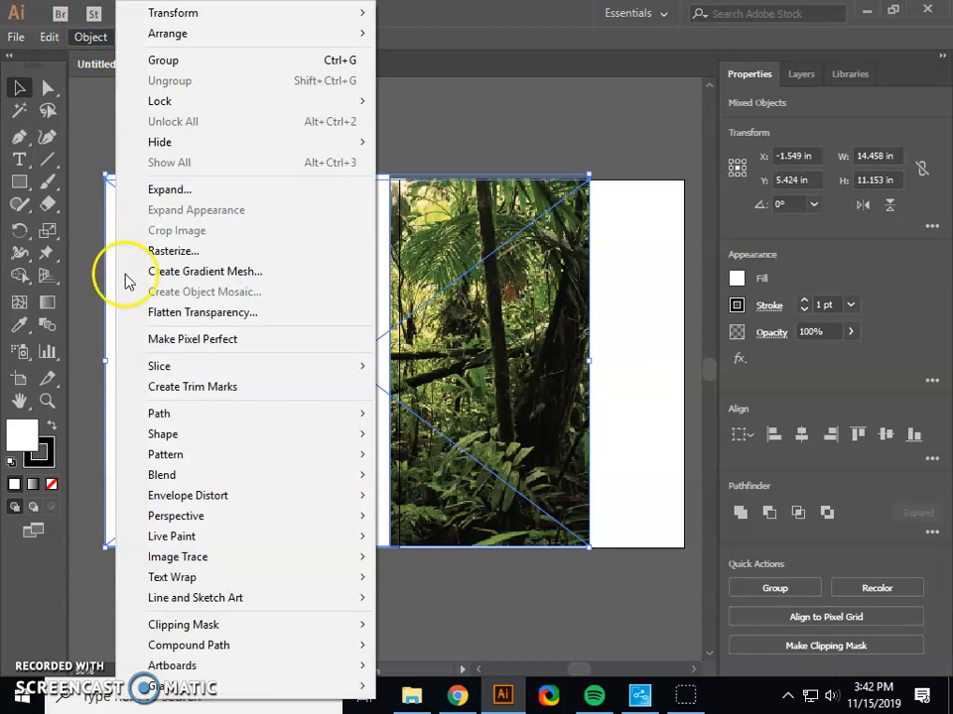
mouse_move(218, 625)
click(408, 629)
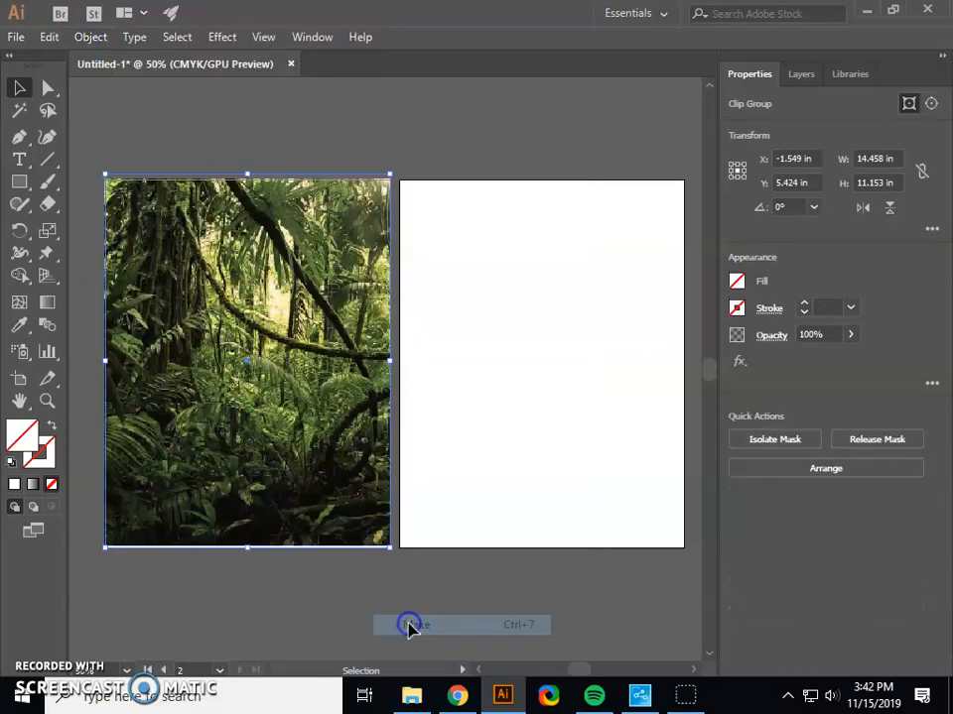
click(549, 363)
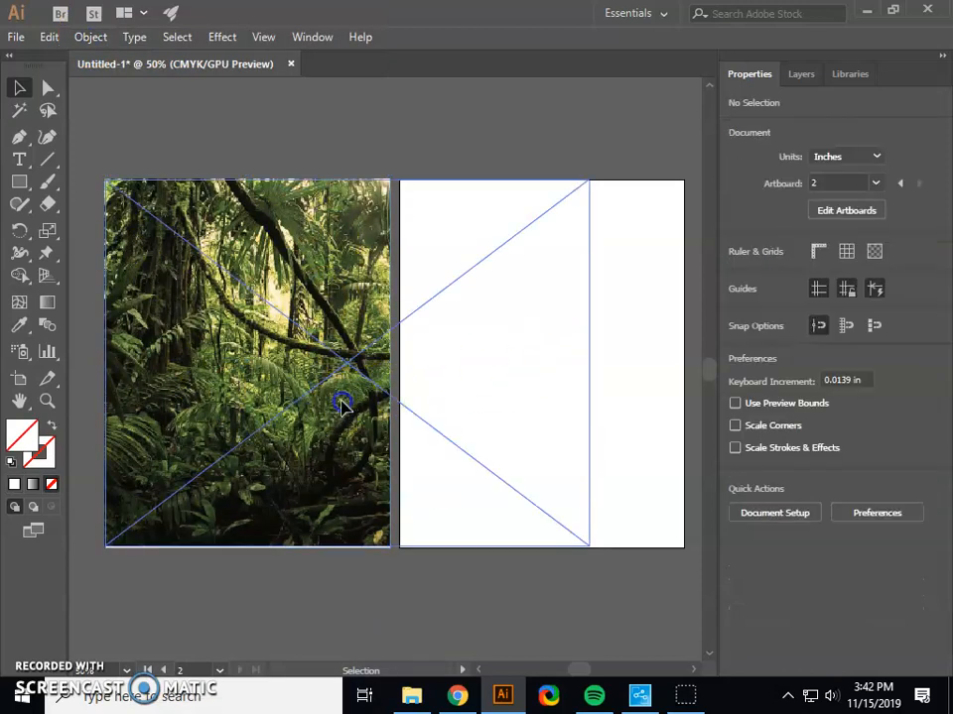
Stretch the clipped jungle image slightly downward to cover the first artboard's bottom edge.
click(259, 532)
drag(248, 553, 245, 555)
click(445, 389)
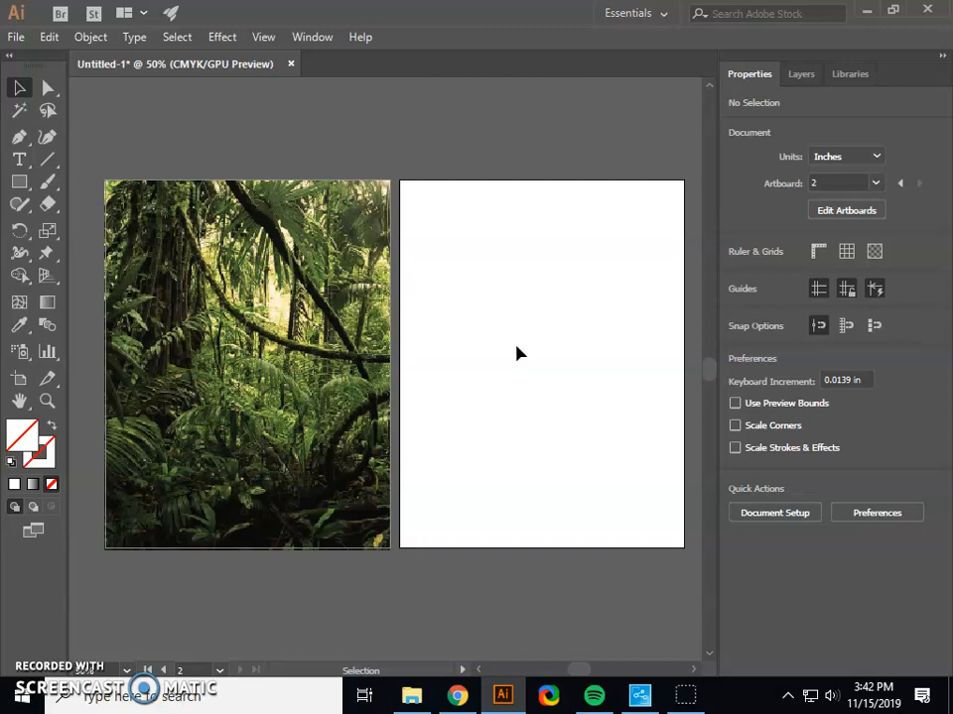
Place the National Geographic portrait cover, Symbol Nat Geo, as a linked image over the second artboard.
click(18, 38)
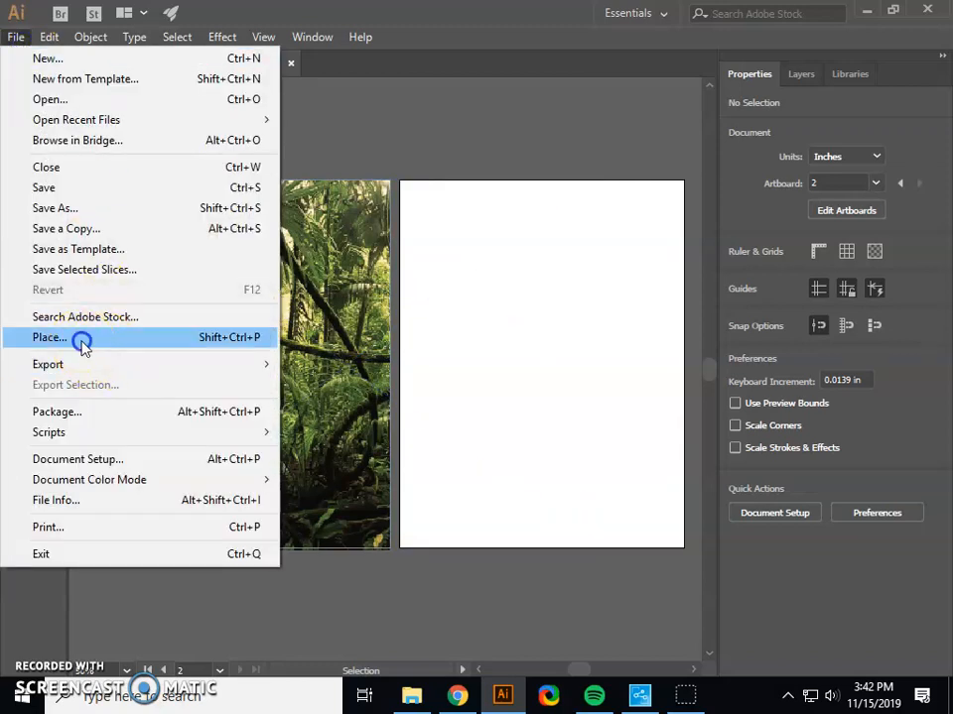
click(84, 336)
drag(585, 236, 588, 369)
click(221, 340)
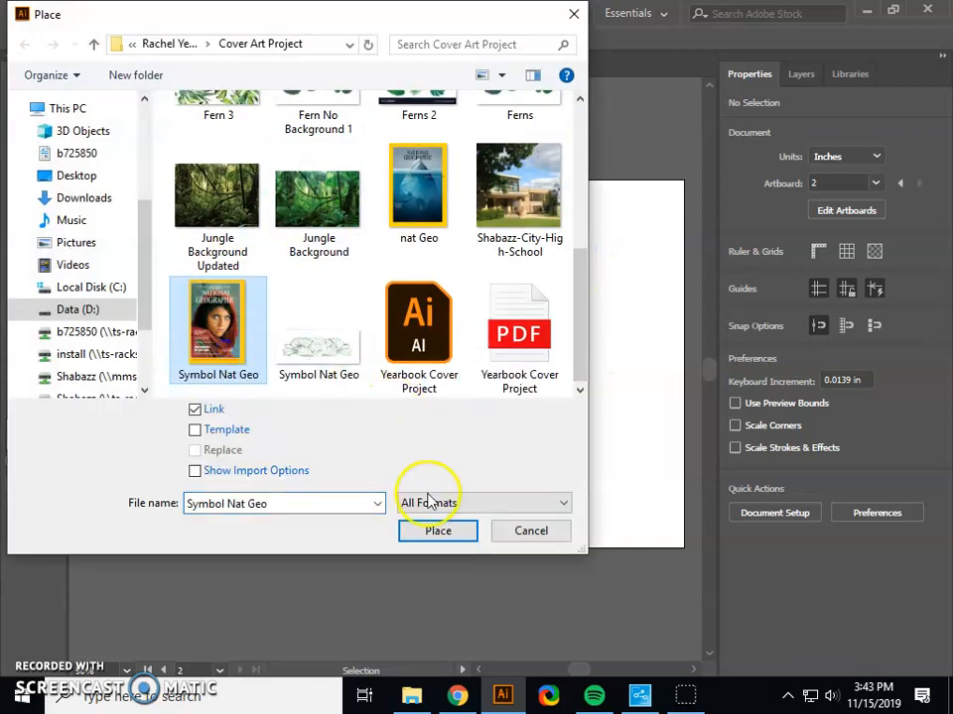
click(435, 531)
click(534, 274)
drag(570, 378, 501, 328)
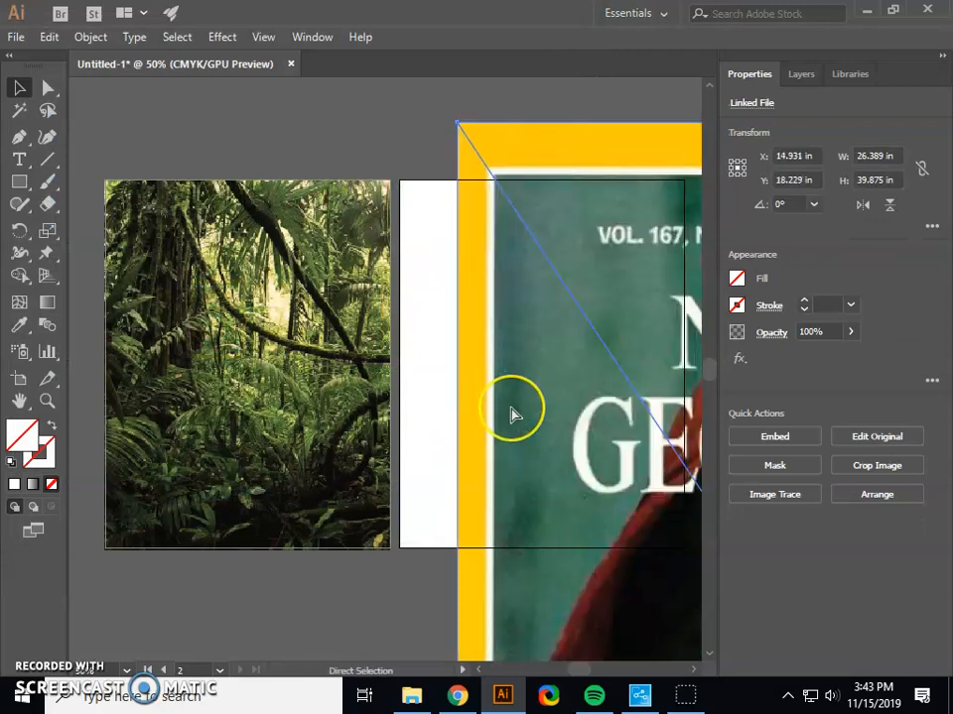
Scale the magazine cover image down proportionally to fit within the second artboard.
key(ctrl+minus)
key(ctrl+minus)
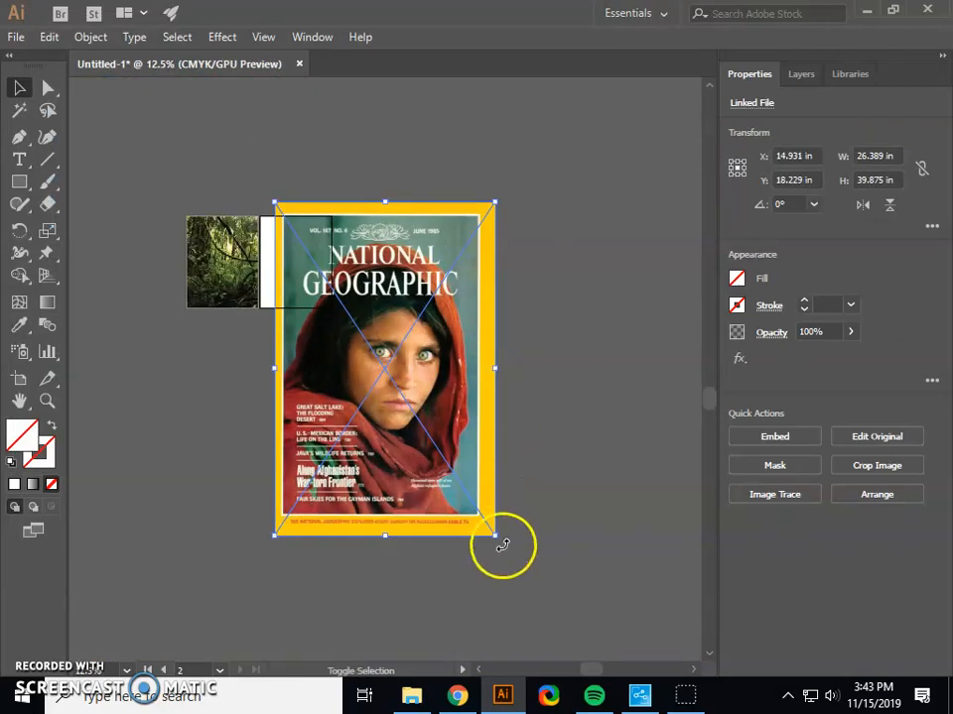
drag(495, 536, 279, 298)
click(318, 292)
click(365, 282)
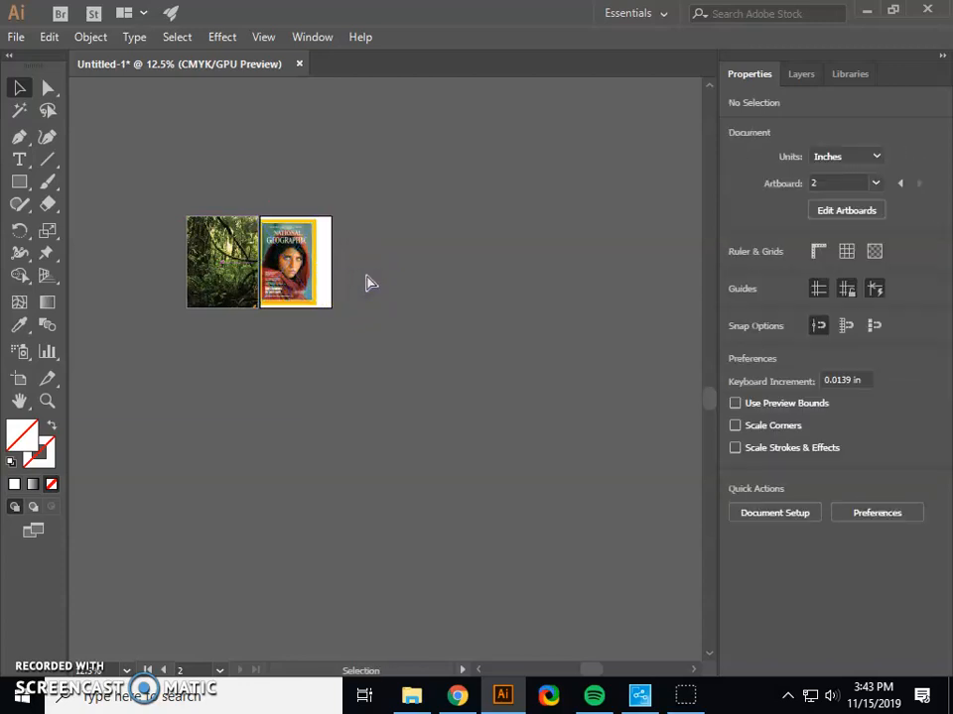
Center the magazine cover image on the second artboard.
key(ctrl+equal)
key(ctrl+equal)
key(ctrl+equal)
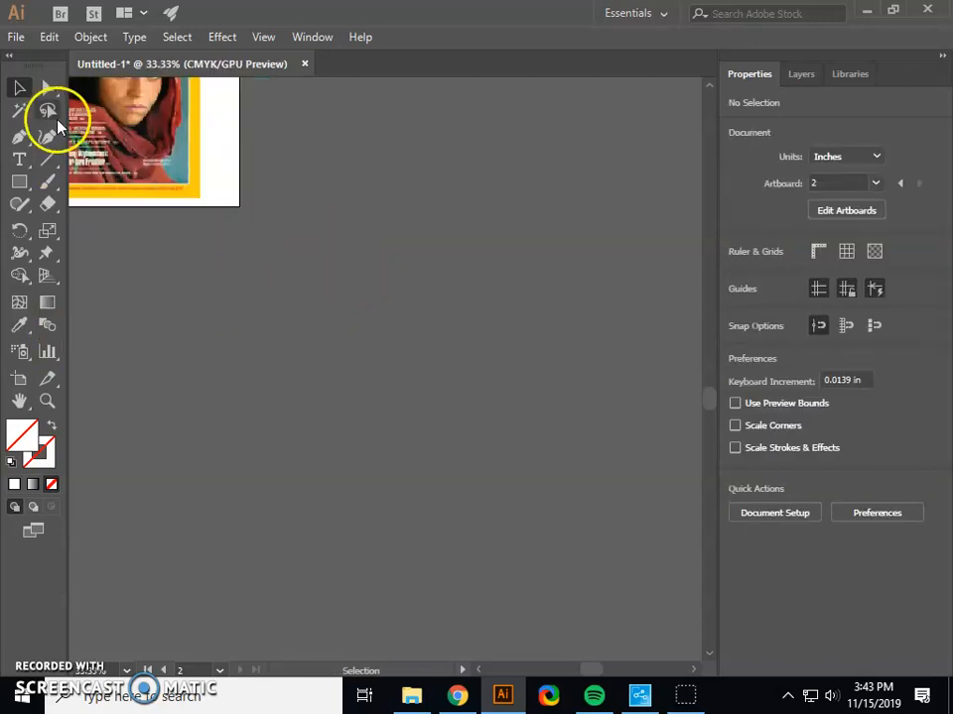
click(18, 399)
drag(222, 380, 505, 616)
click(24, 87)
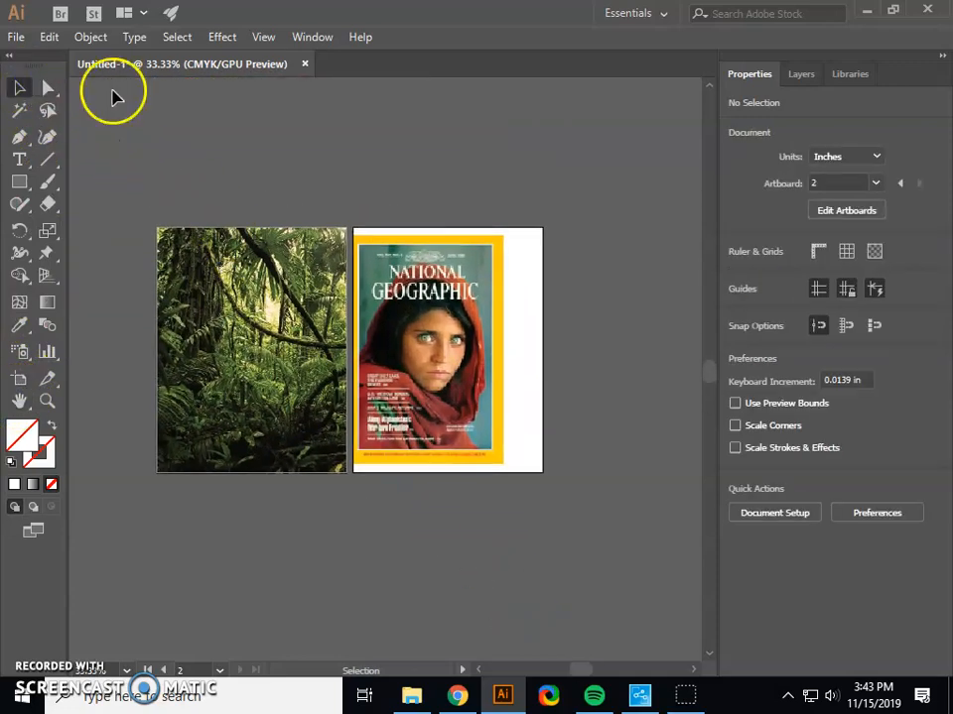
key(ctrl+equal)
drag(389, 378, 423, 379)
click(638, 287)
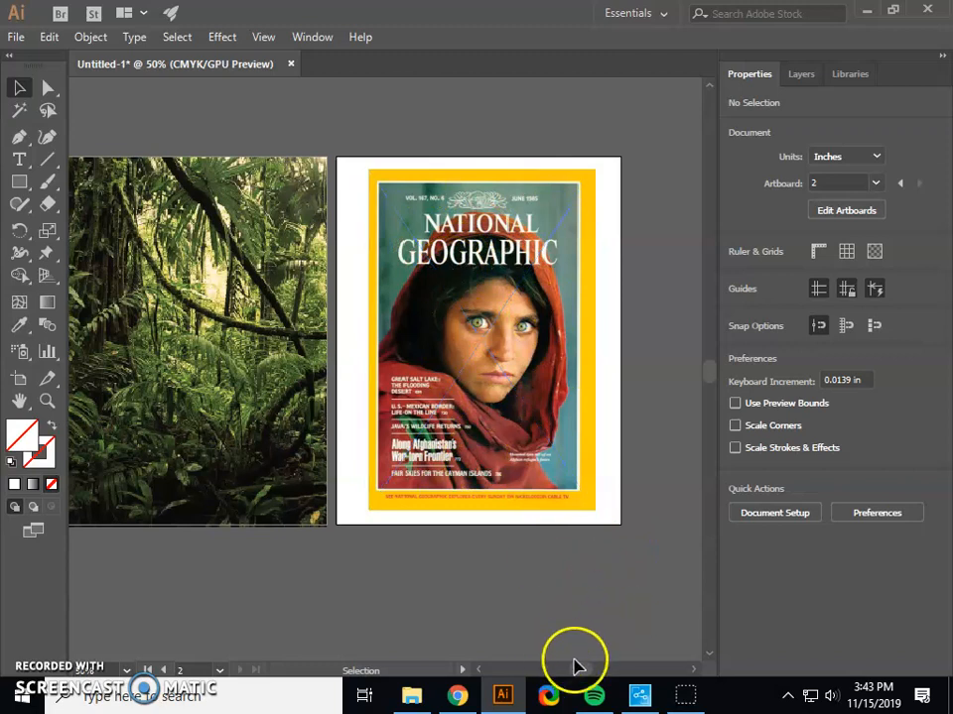
Draw a rectangle about 8.5 by 11.125 in over the jungle image on the first artboard.
drag(588, 672, 584, 674)
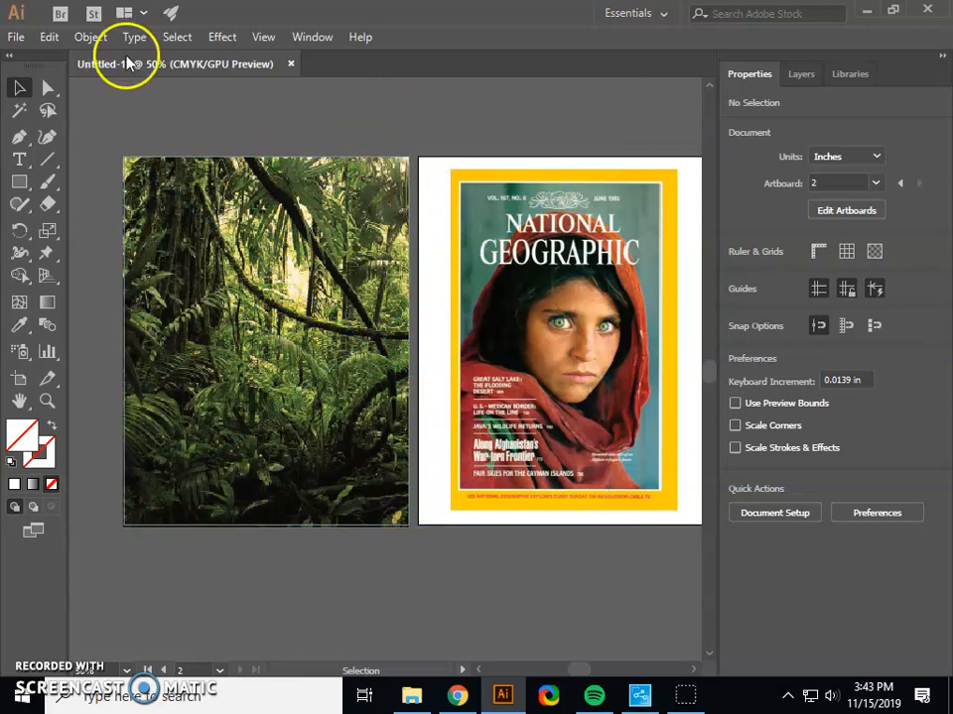
click(19, 183)
drag(127, 154, 409, 526)
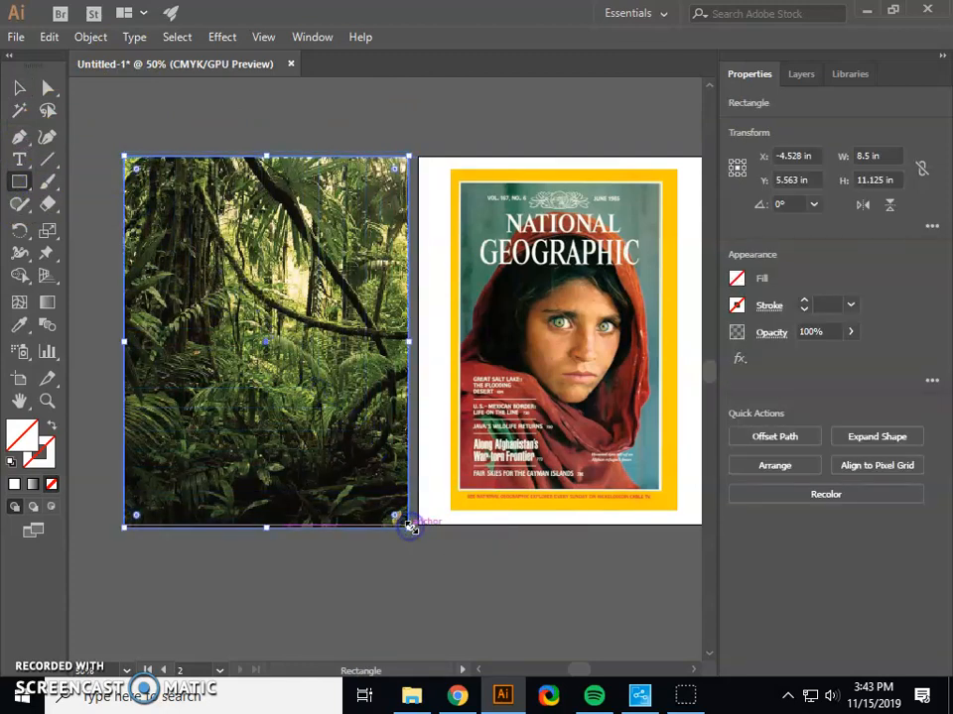
Sample the magazine cover's yellow border color onto the rectangle and swap it from fill to stroke.
click(19, 324)
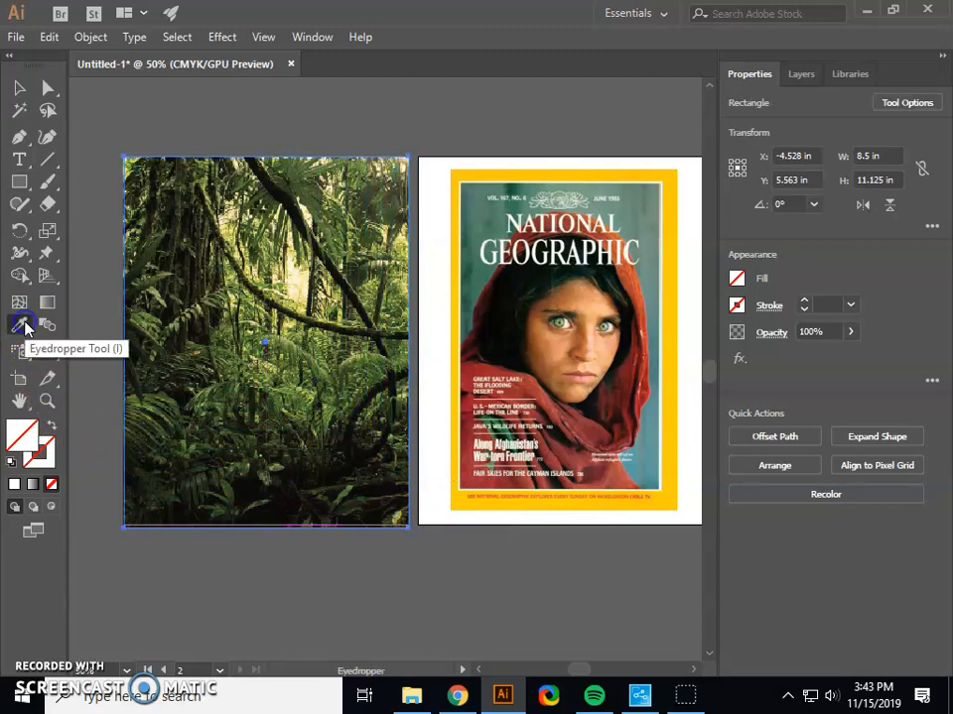
click(454, 228)
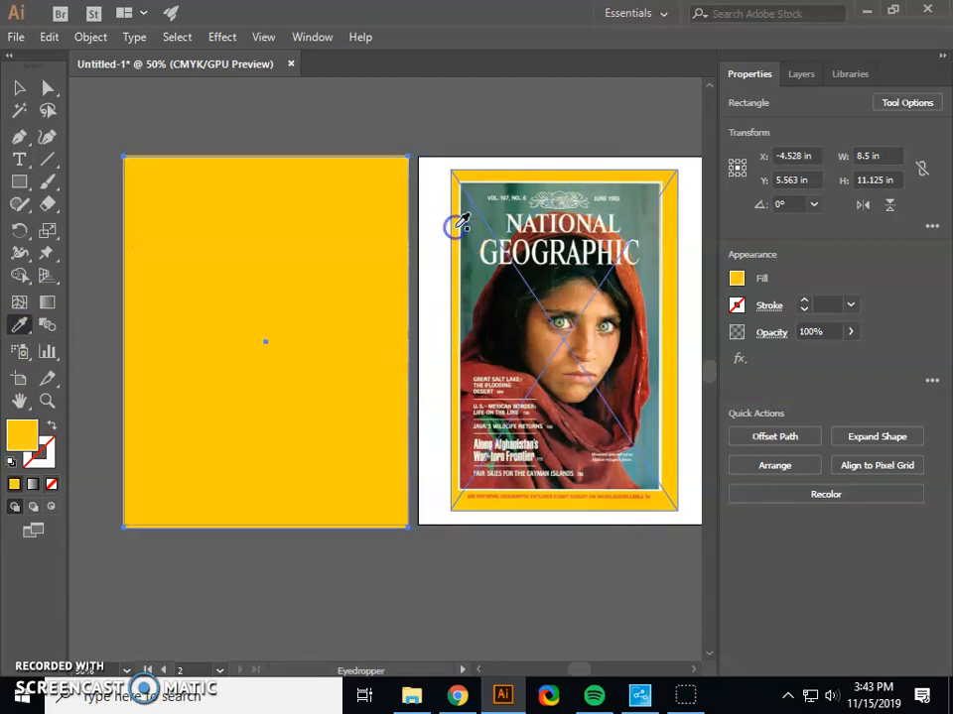
click(45, 446)
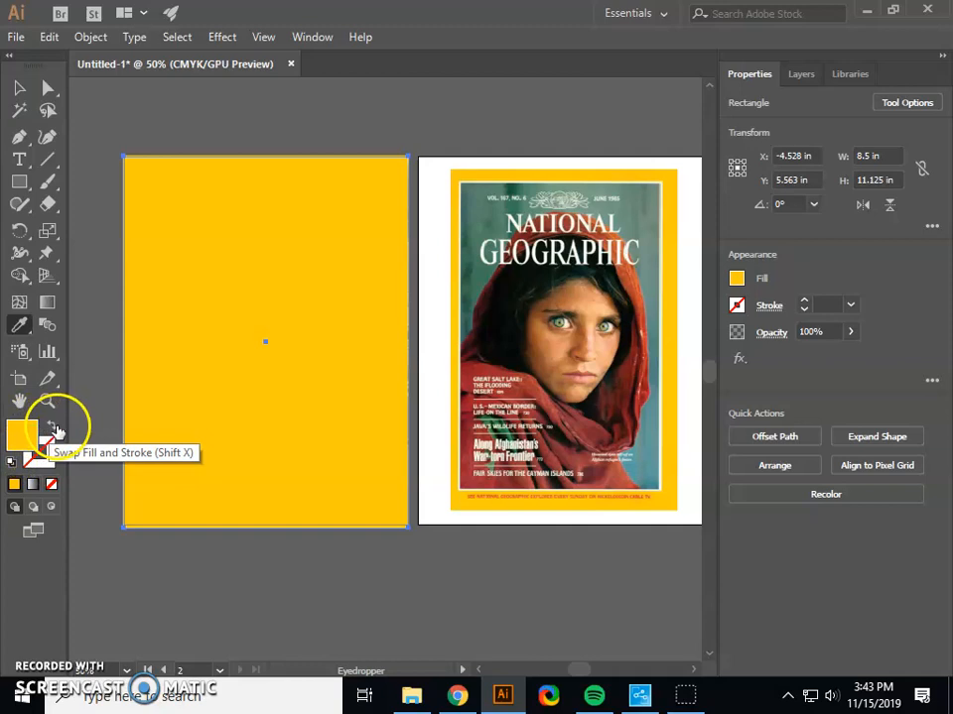
click(55, 429)
click(19, 325)
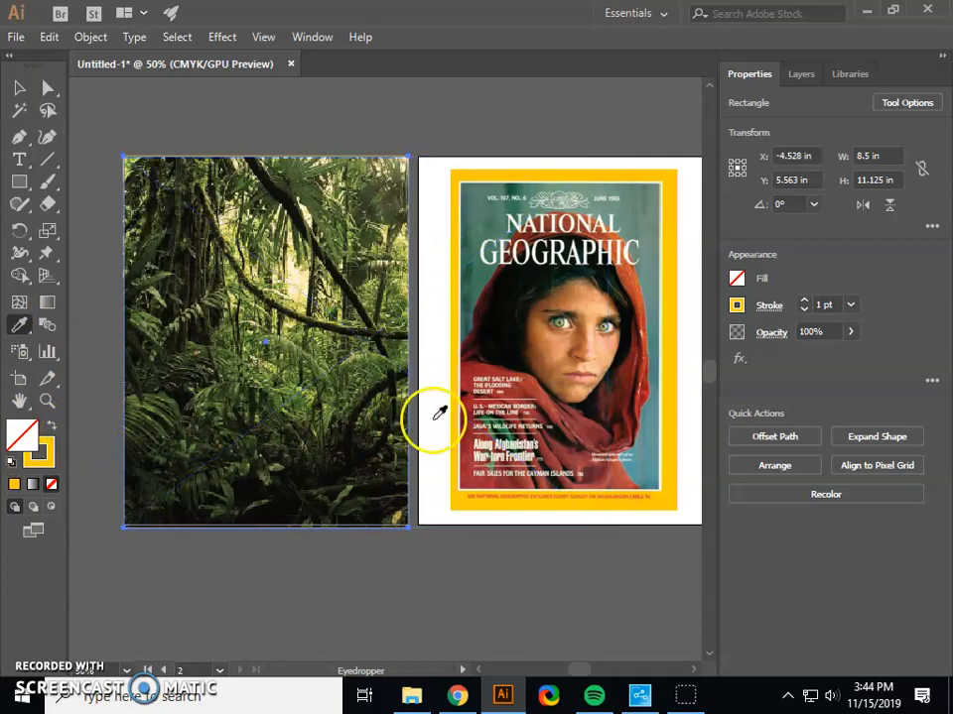
Increase the yellow frame's stroke weight to 53 pt and deselect it.
click(805, 302)
drag(804, 305, 802, 302)
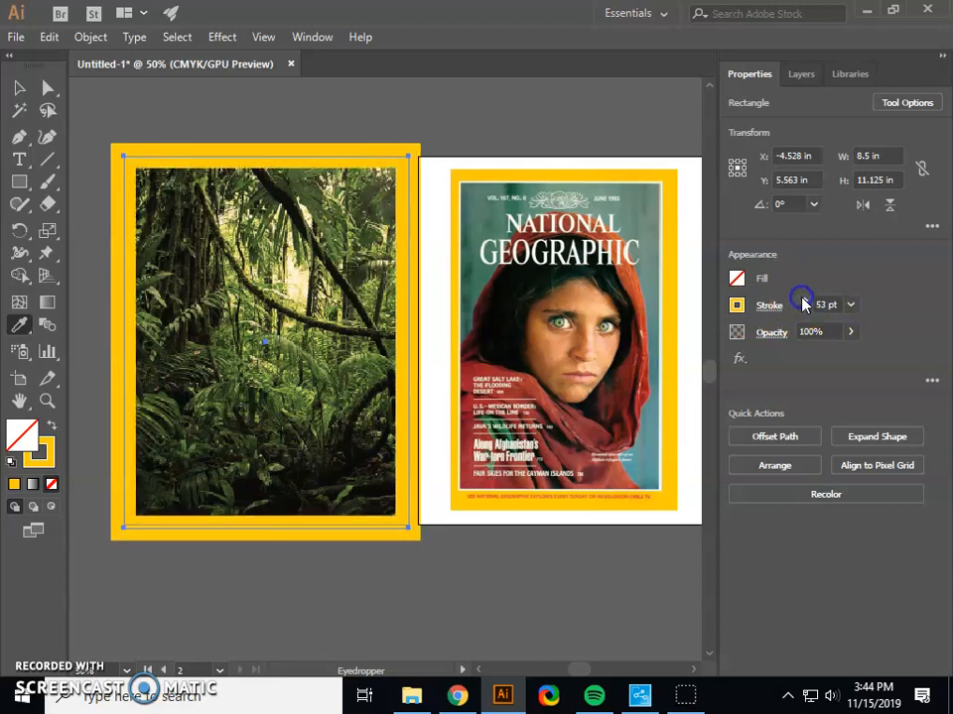
click(18, 88)
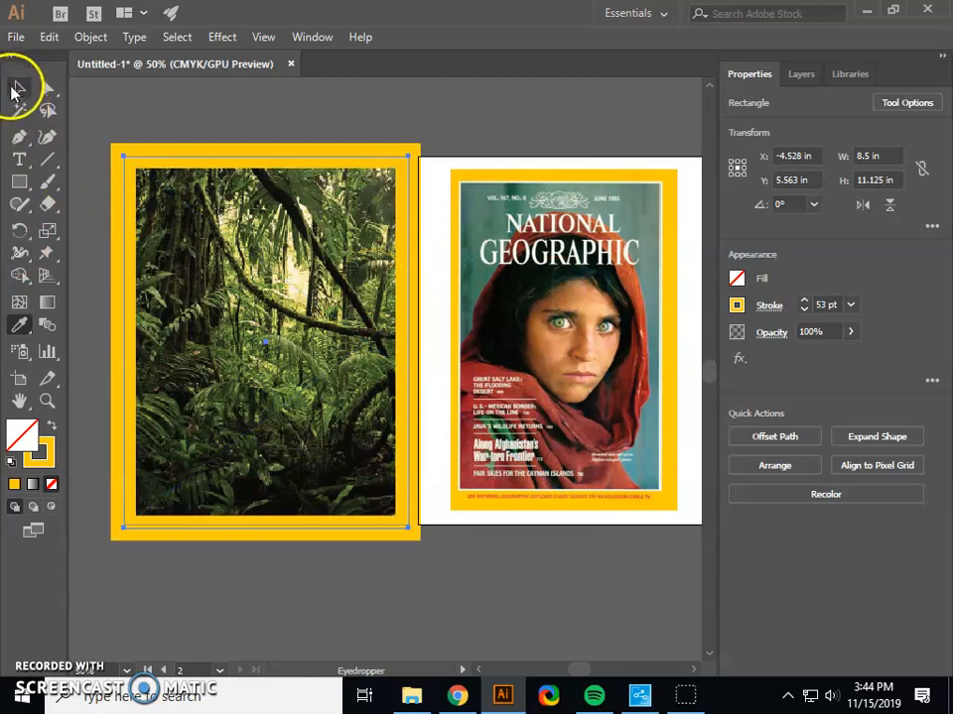
click(146, 123)
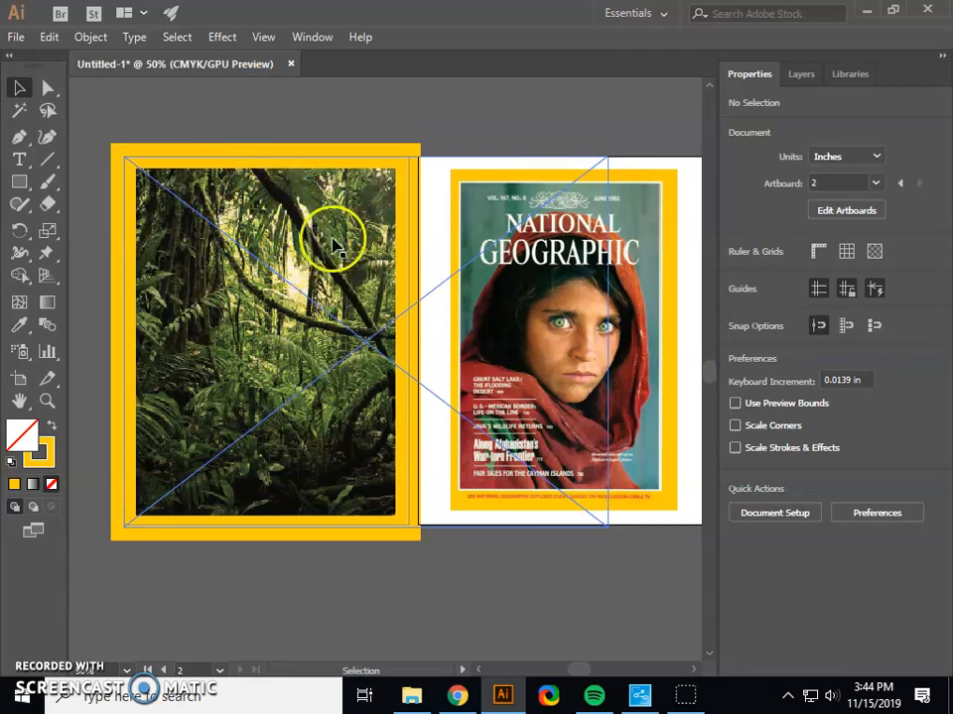
Lock the jungle image and the yellow frame together on the first artboard.
click(243, 220)
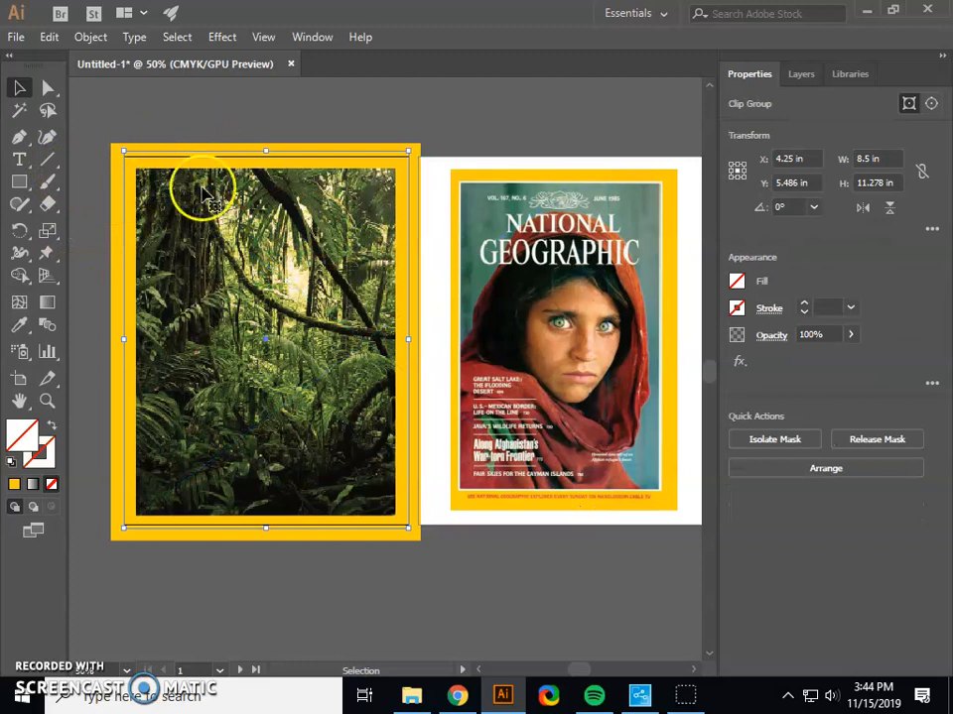
click(281, 119)
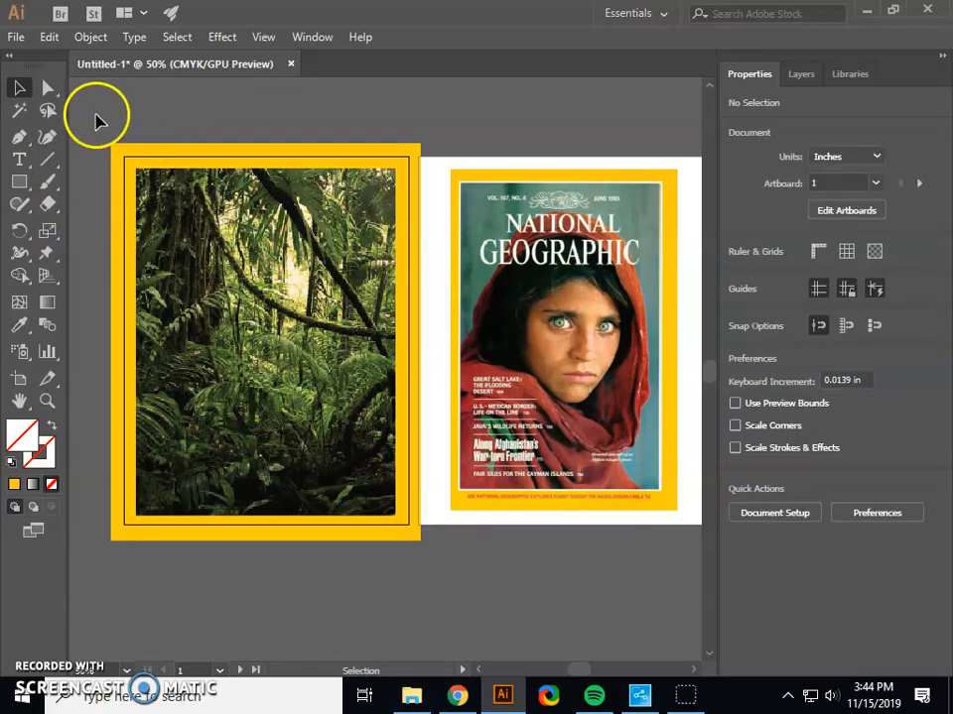
drag(102, 144, 419, 605)
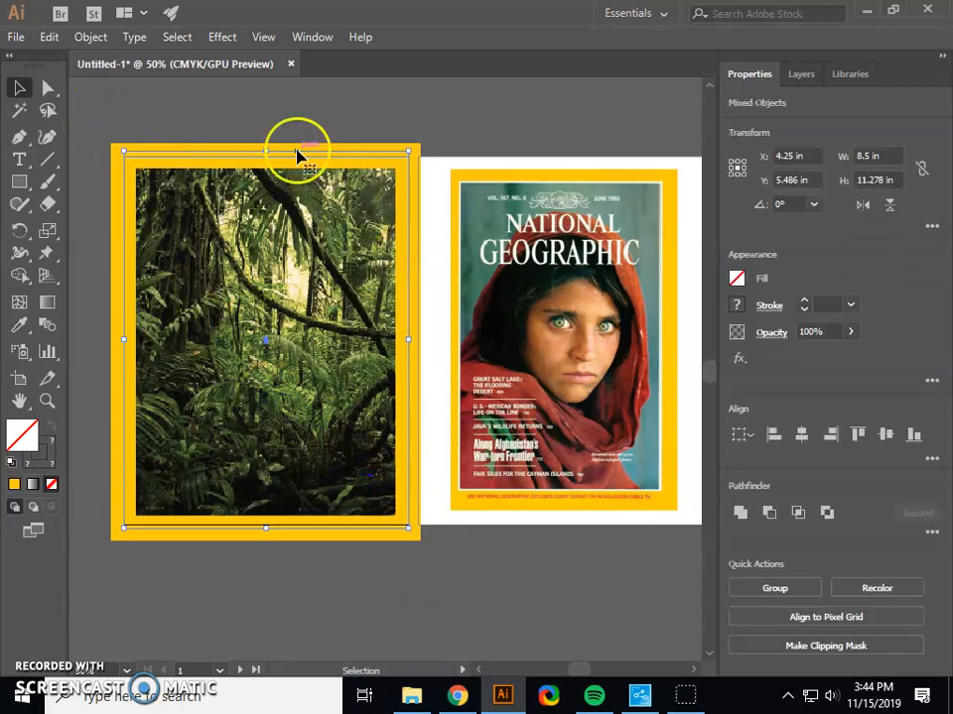
click(87, 43)
mouse_move(149, 99)
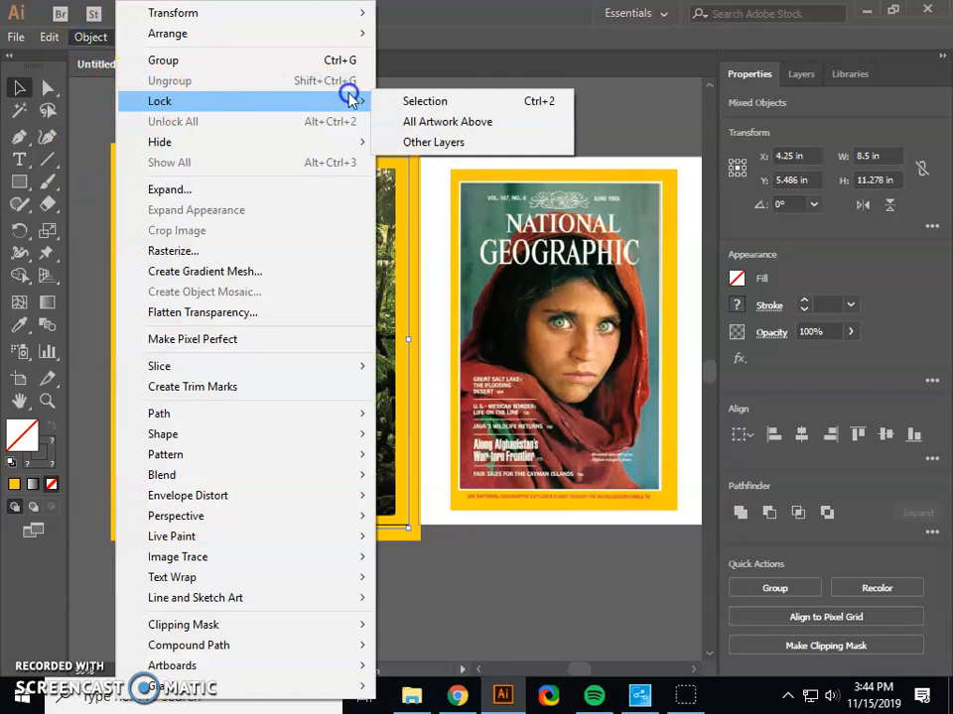
click(420, 101)
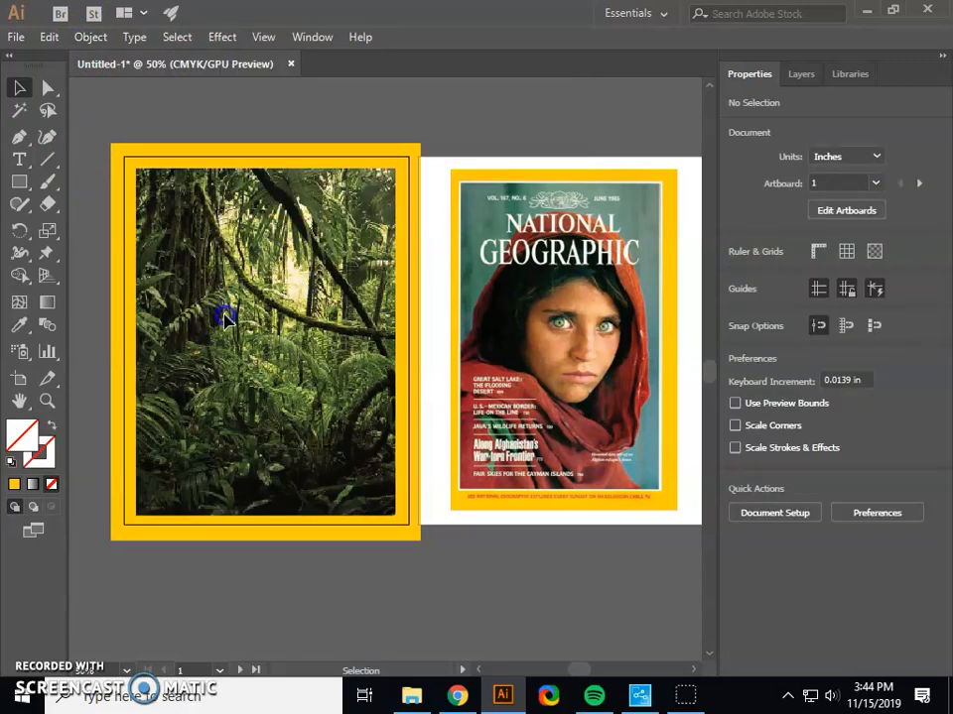
click(343, 260)
click(89, 39)
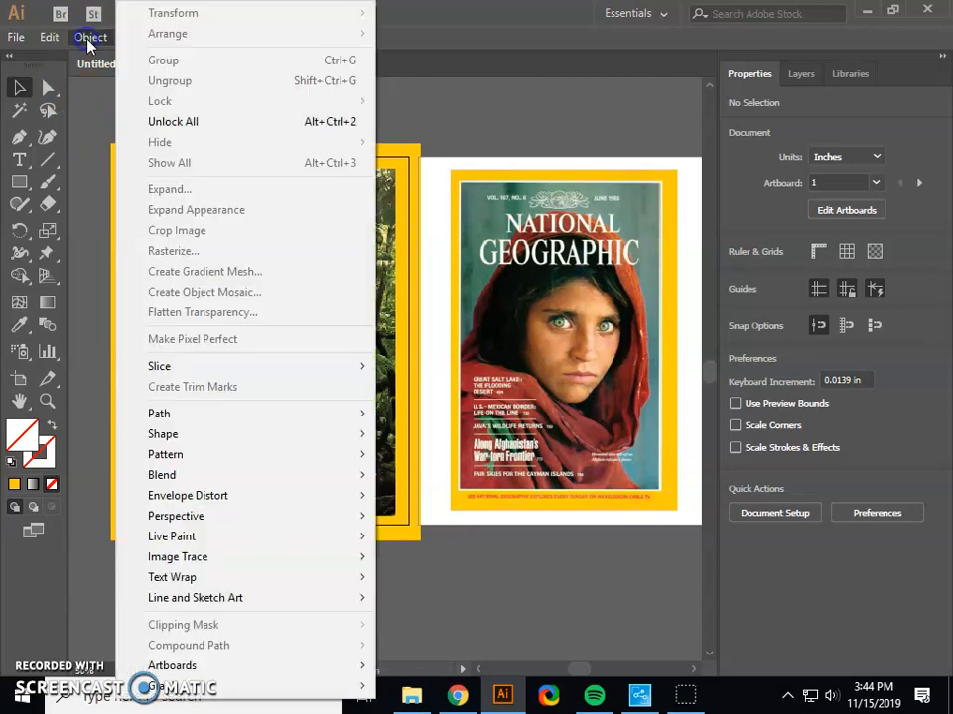
click(489, 119)
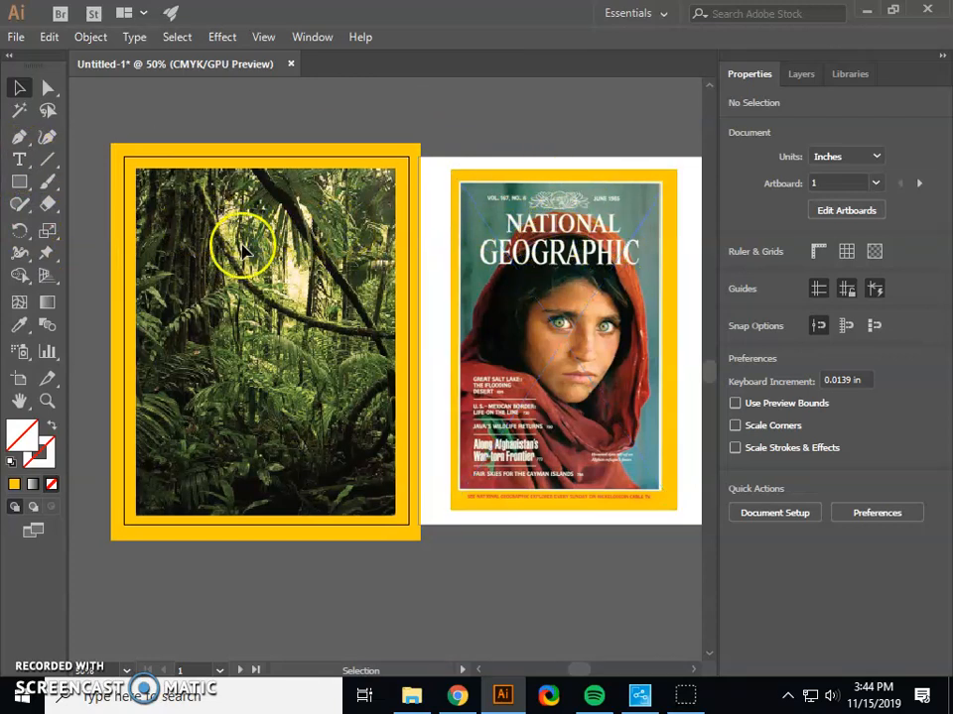
Add a text frame about 8.1 by 2.1 in above the first artboard, containing "Shabazz Yearbook".
click(20, 162)
scroll(123, 153, down, 1)
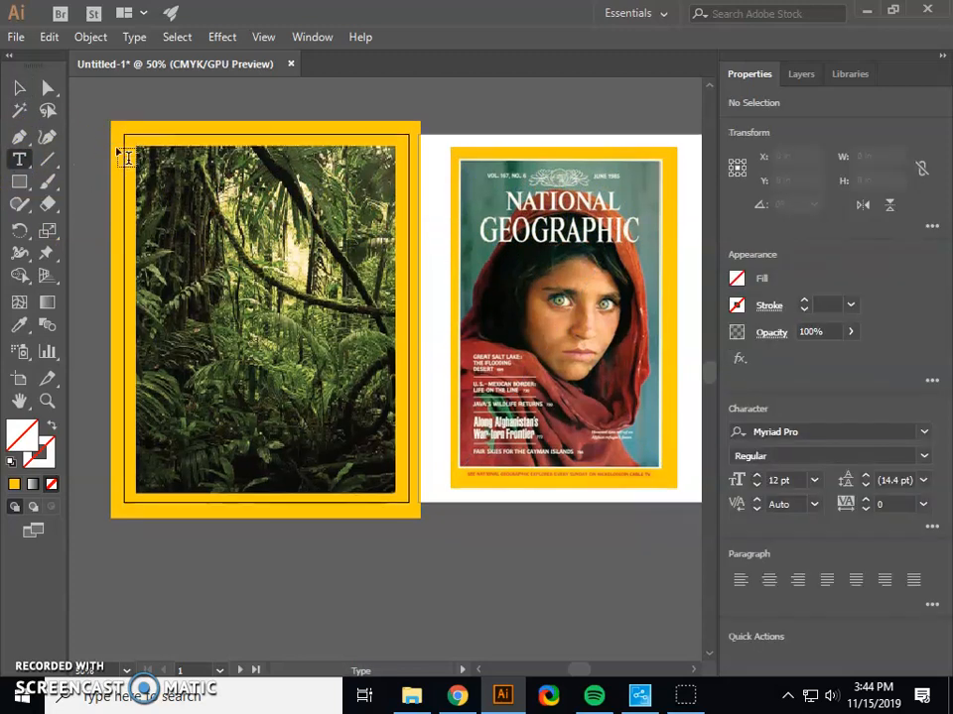
scroll(123, 153, up, 3)
drag(133, 112, 404, 183)
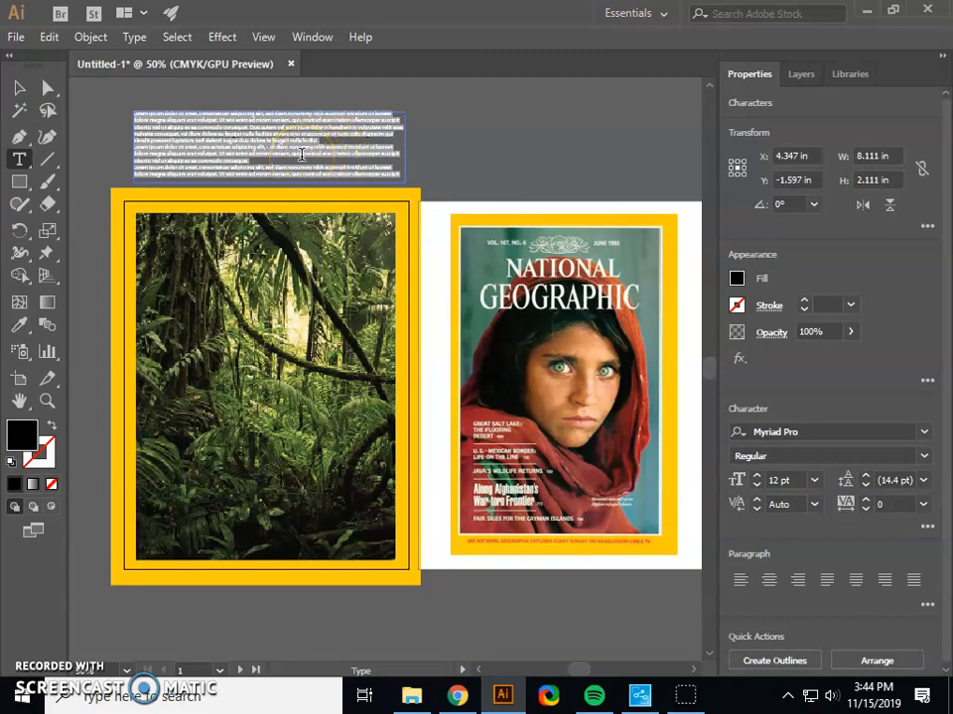
key(BackSpace)
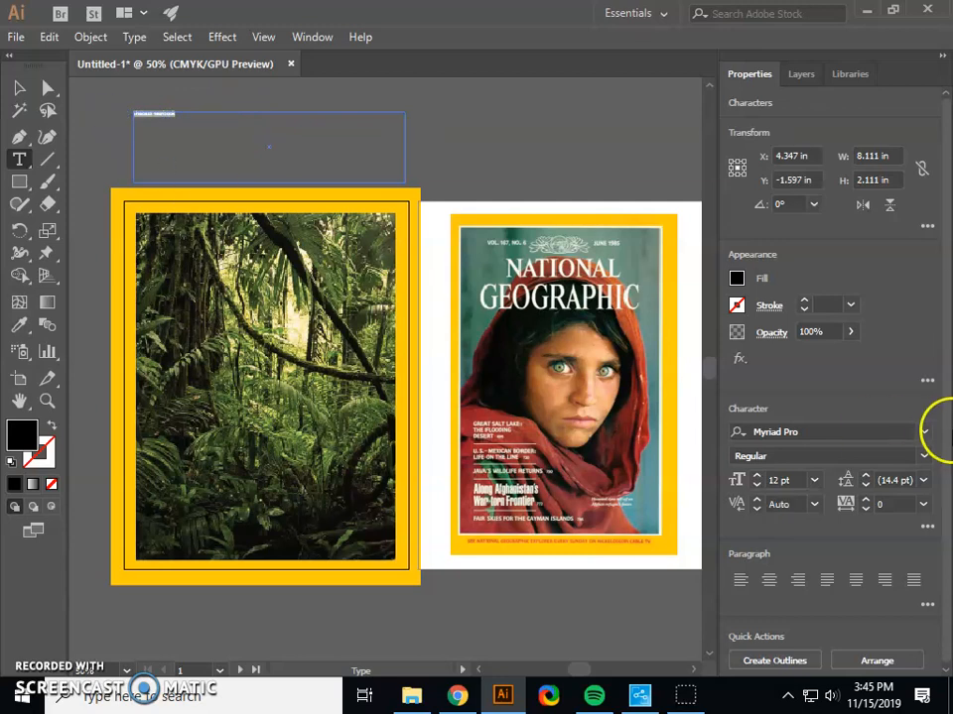
Increase the font size of the Shabazz Yearbook title to 60 pt.
click(759, 476)
click(759, 477)
click(760, 476)
click(759, 476)
click(759, 477)
click(759, 476)
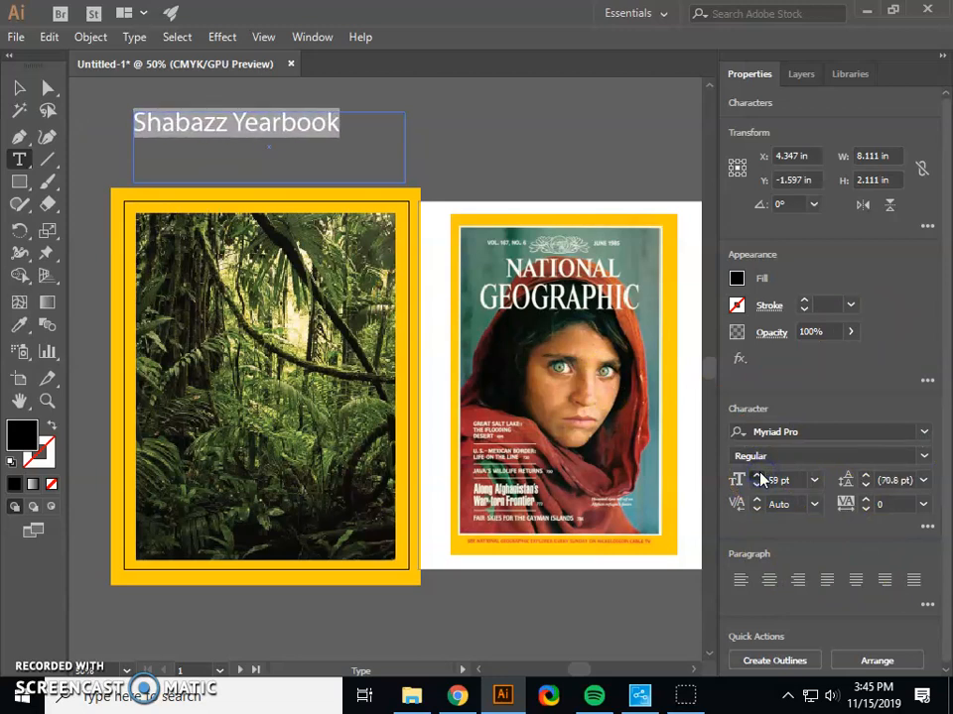
Split the title into two lines before "Yearbook" and center-align both lines.
click(236, 121)
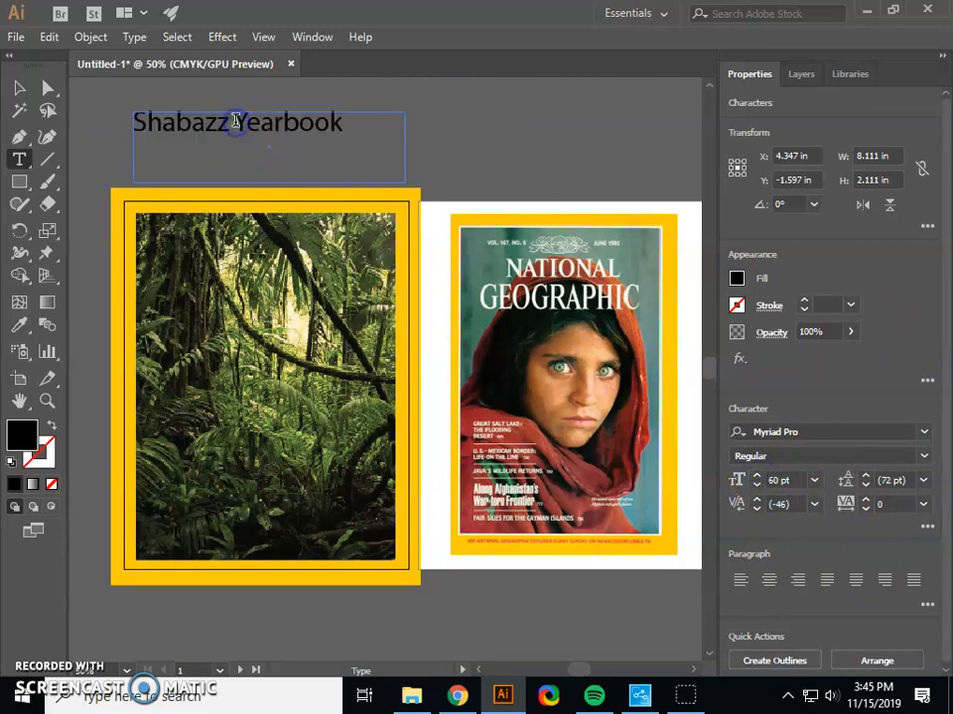
key(Return)
drag(224, 149, 132, 119)
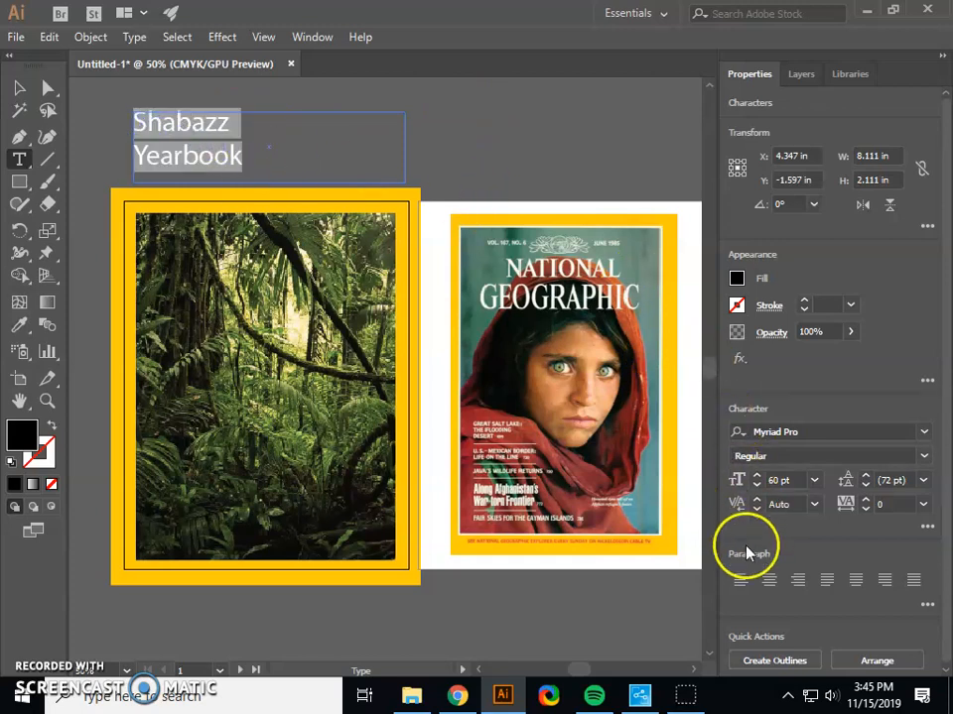
click(770, 580)
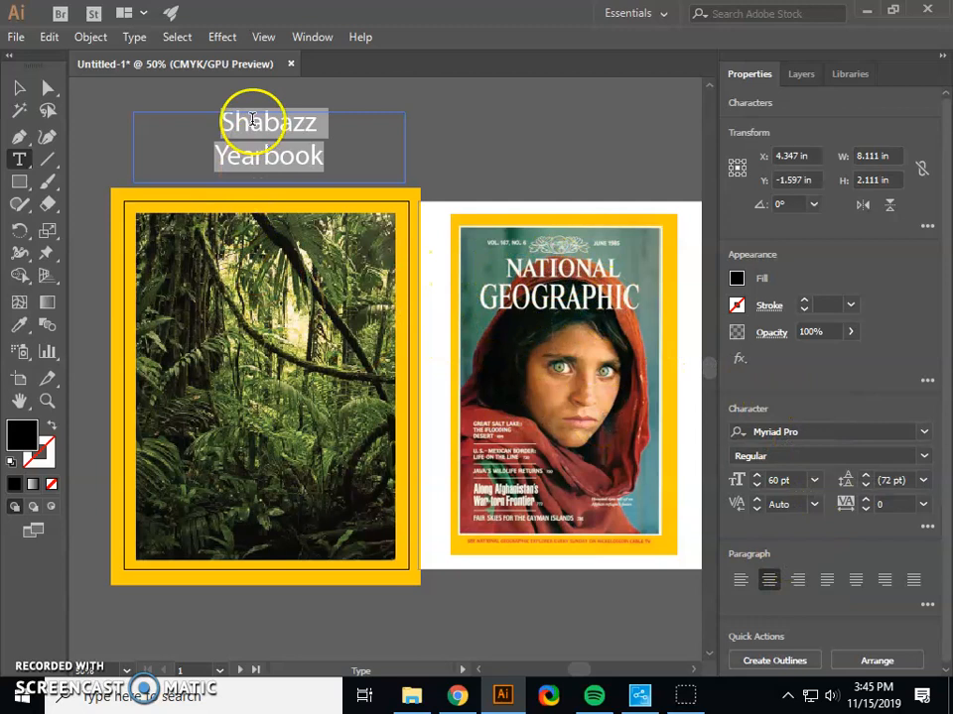
Try out serif and display fonts on the title and set it to Perpetua Titling MT Light.
click(820, 431)
key(Down)
key(Down)
key(Down)
key(Down)
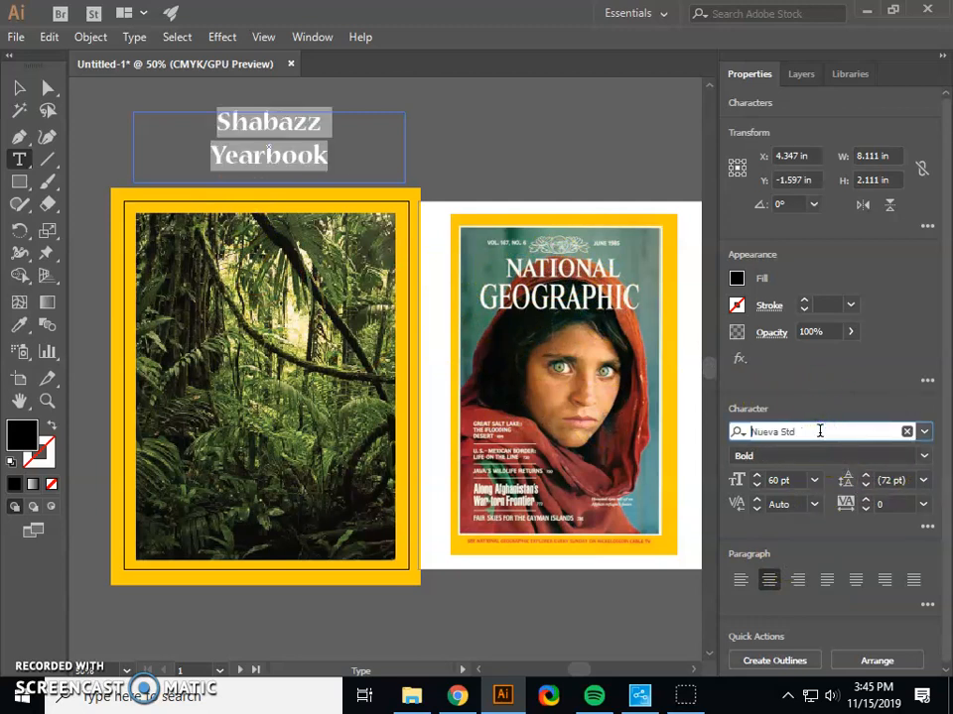
key(Up)
key(Down)
key(Down)
key(Down)
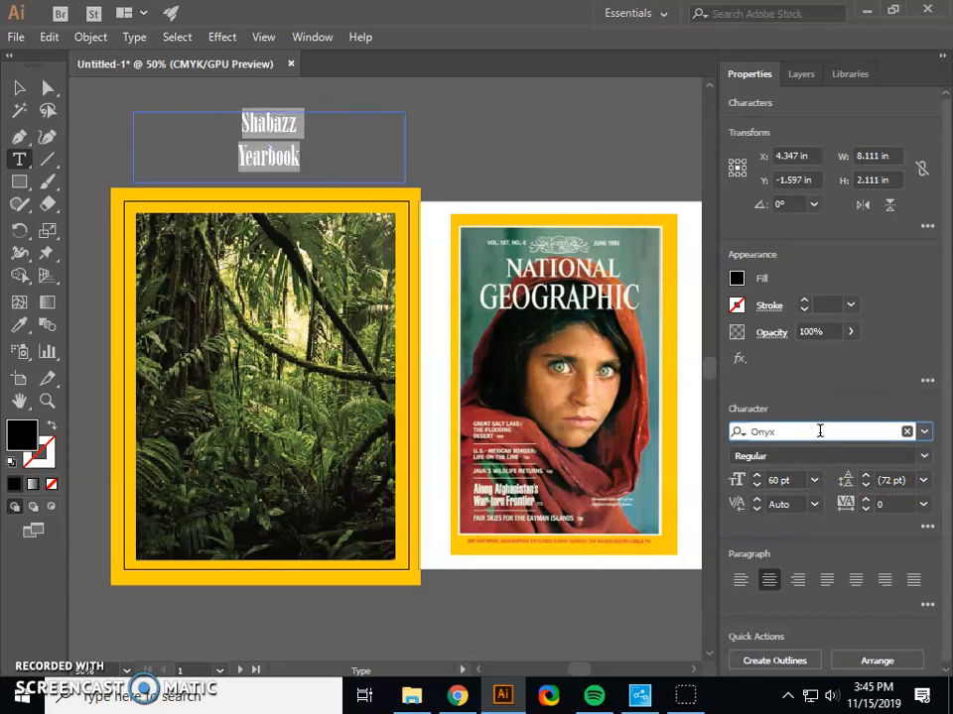
key(Down)
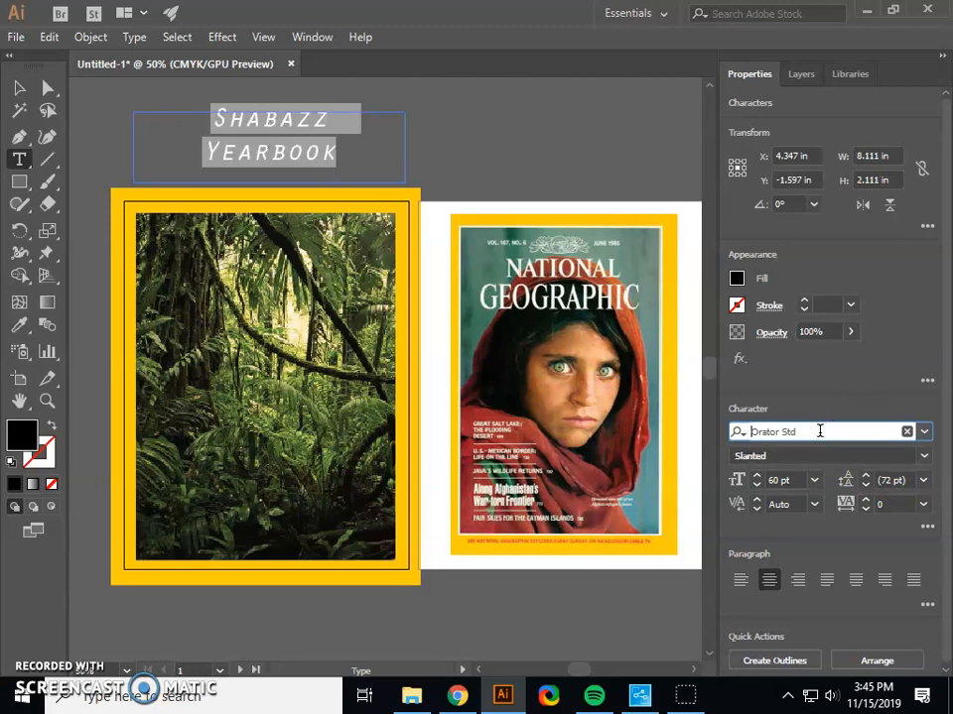
key(Down)
key(Down)
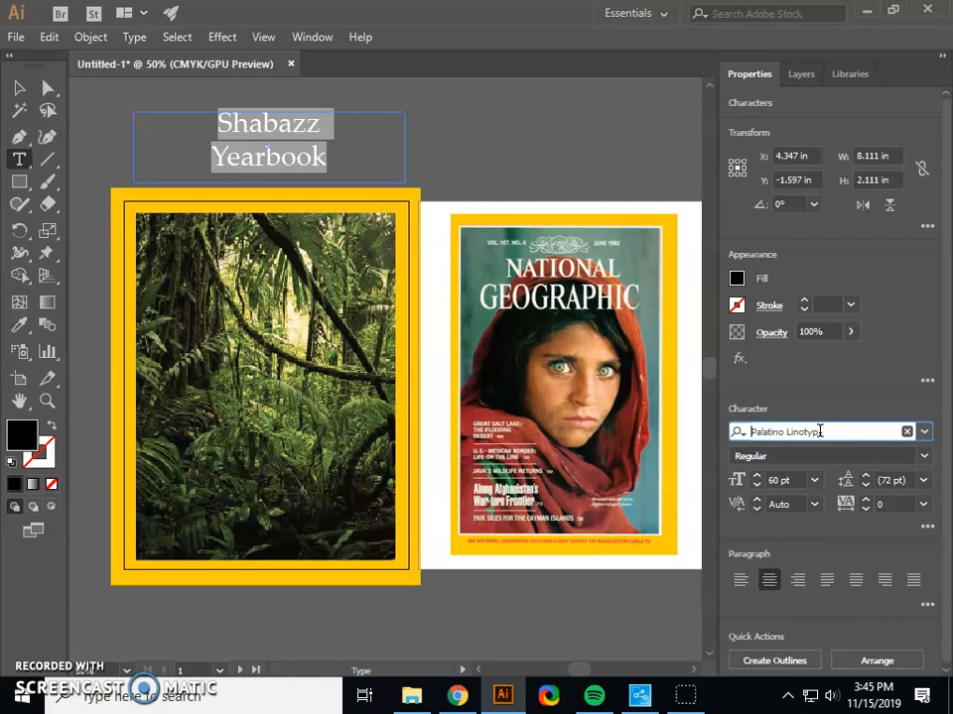
key(Down)
key(Down)
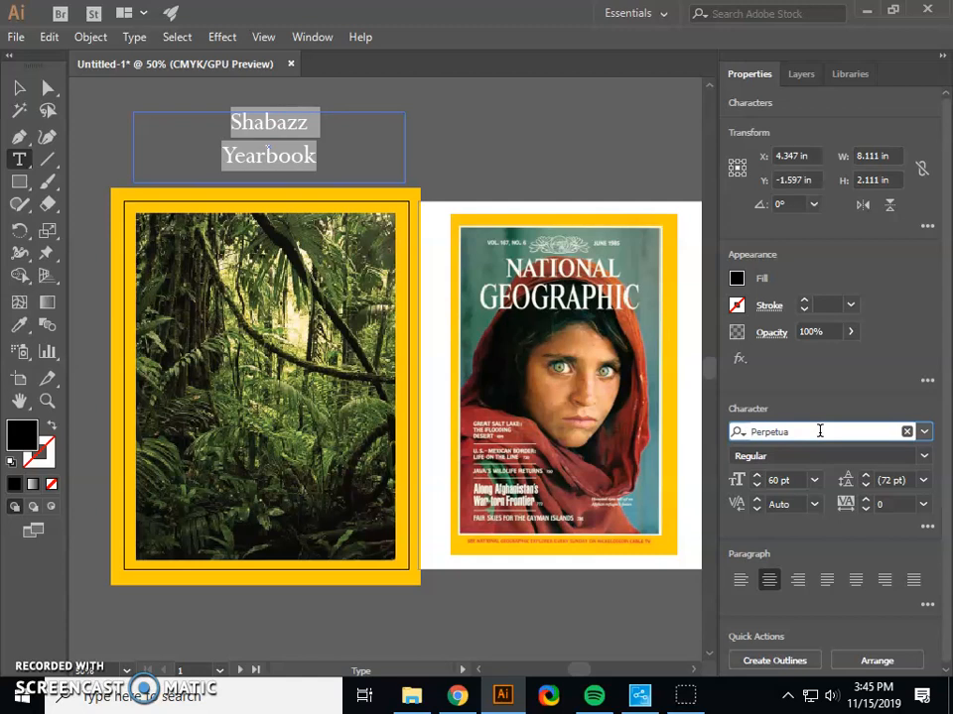
key(Down)
key(Down)
key(Down)
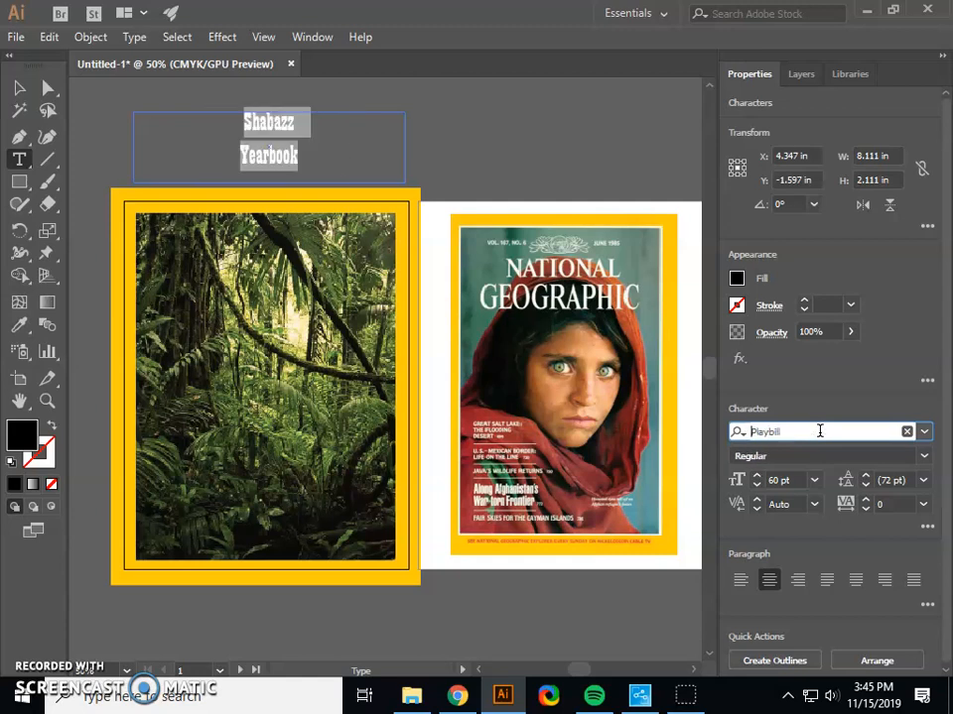
key(Down)
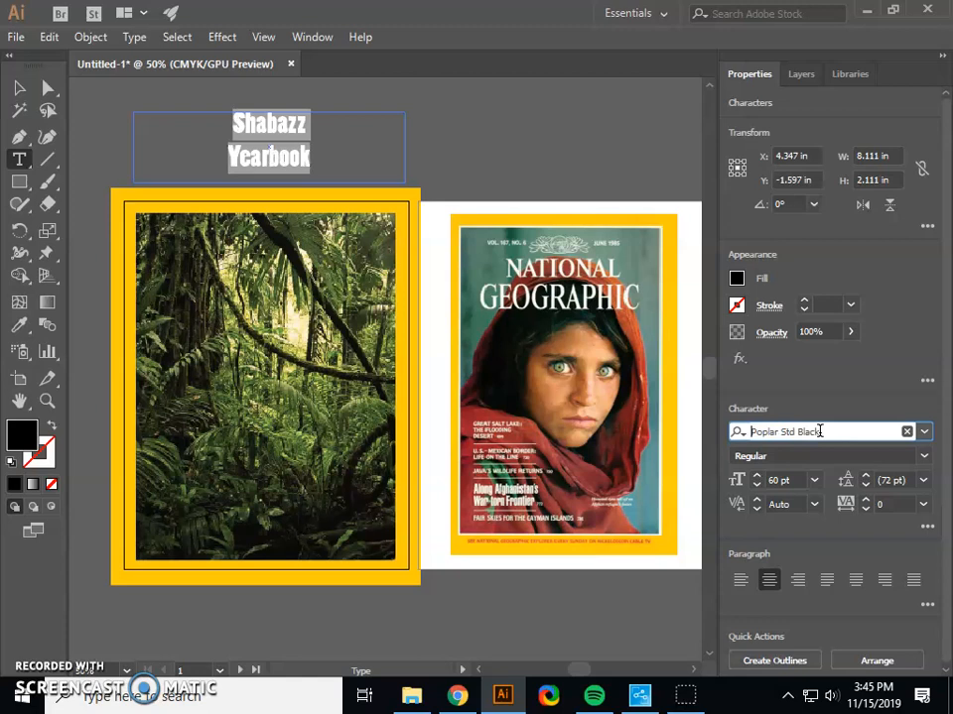
key(Down)
key(Down)
key(Up)
key(Up)
key(Up)
key(Up)
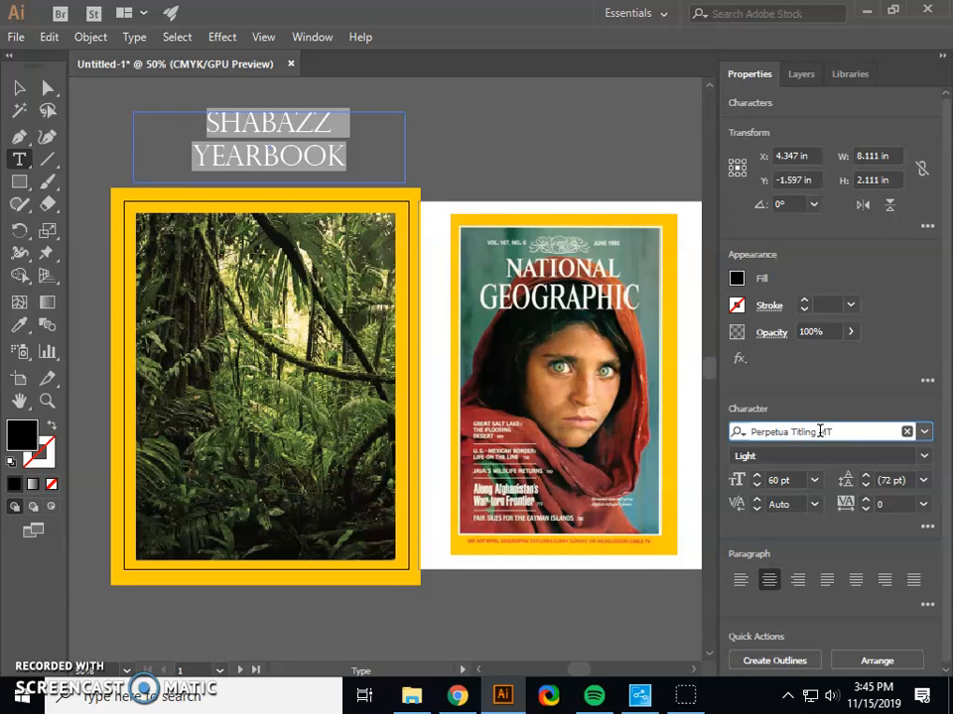
click(316, 132)
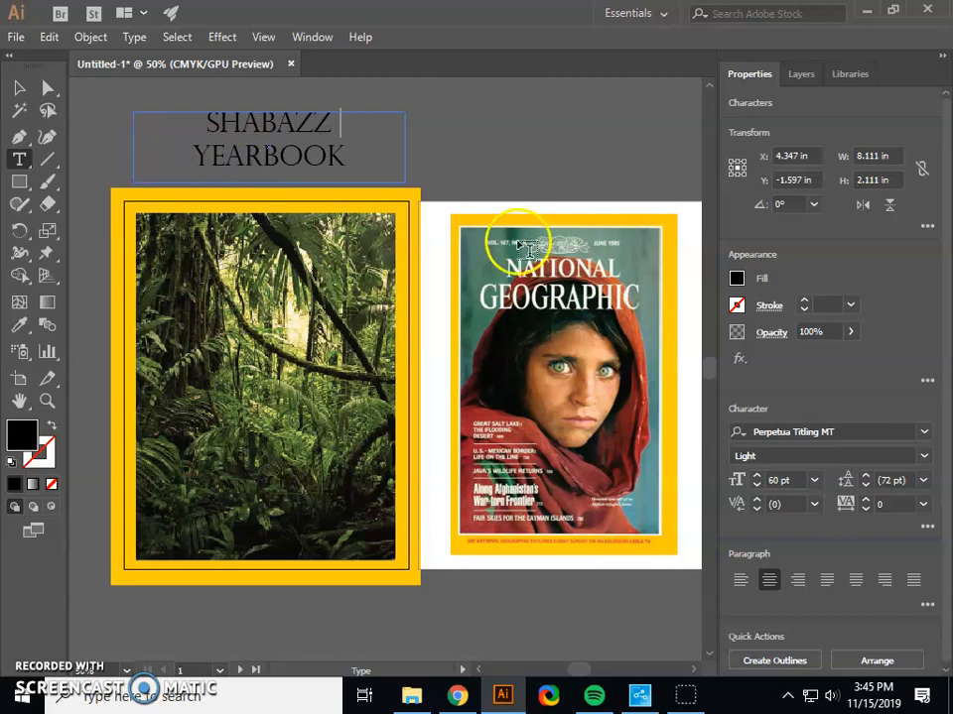
Change the fill color of both title lines to white.
drag(349, 156, 198, 122)
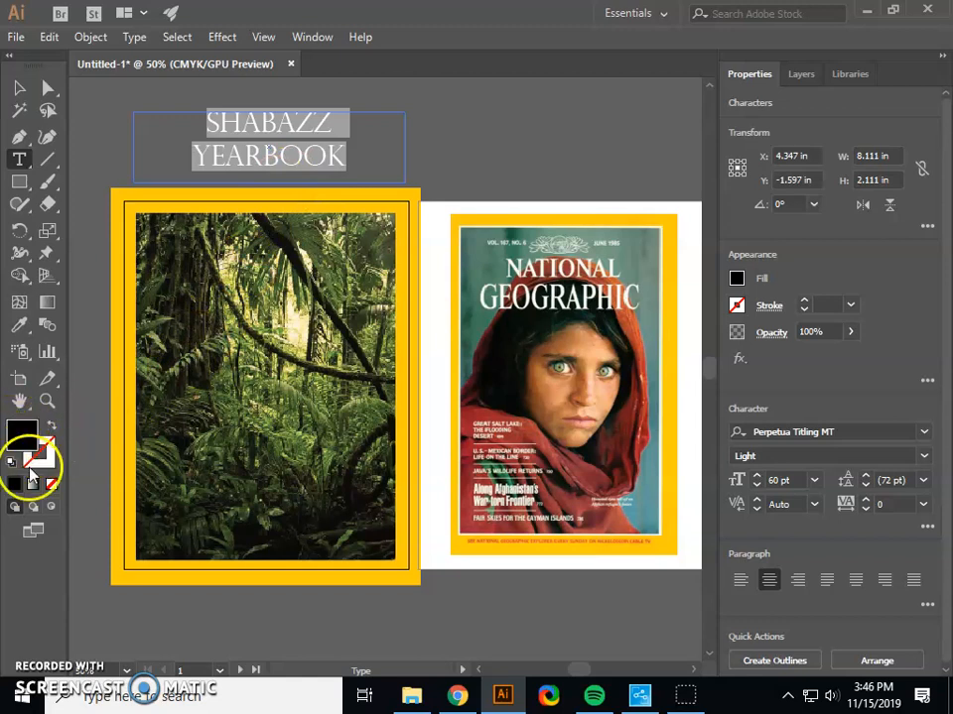
double_click(22, 434)
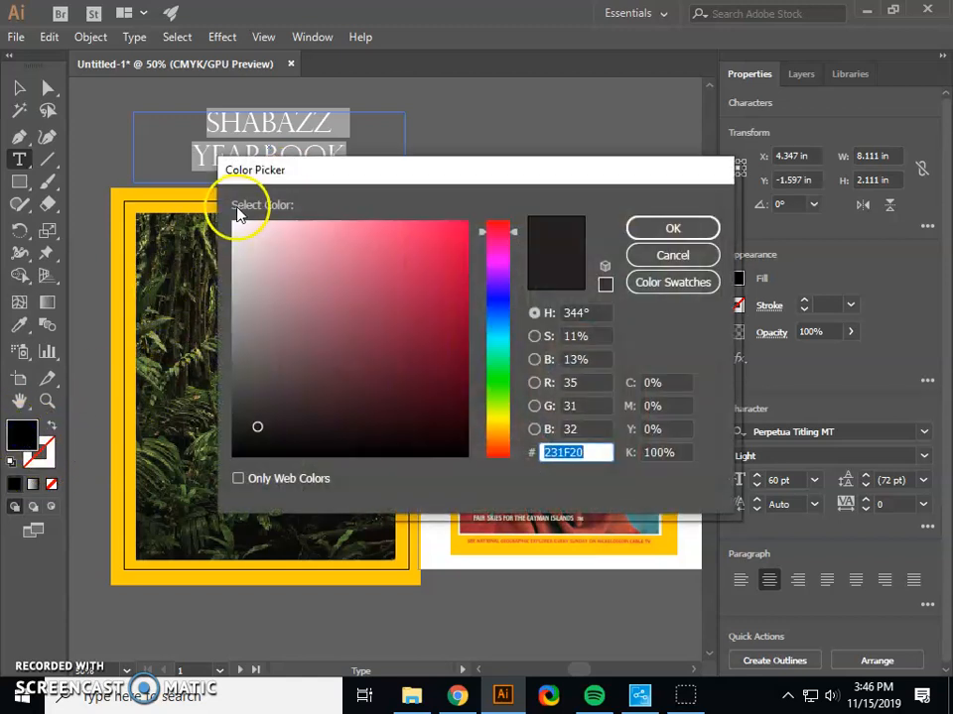
click(232, 226)
click(673, 229)
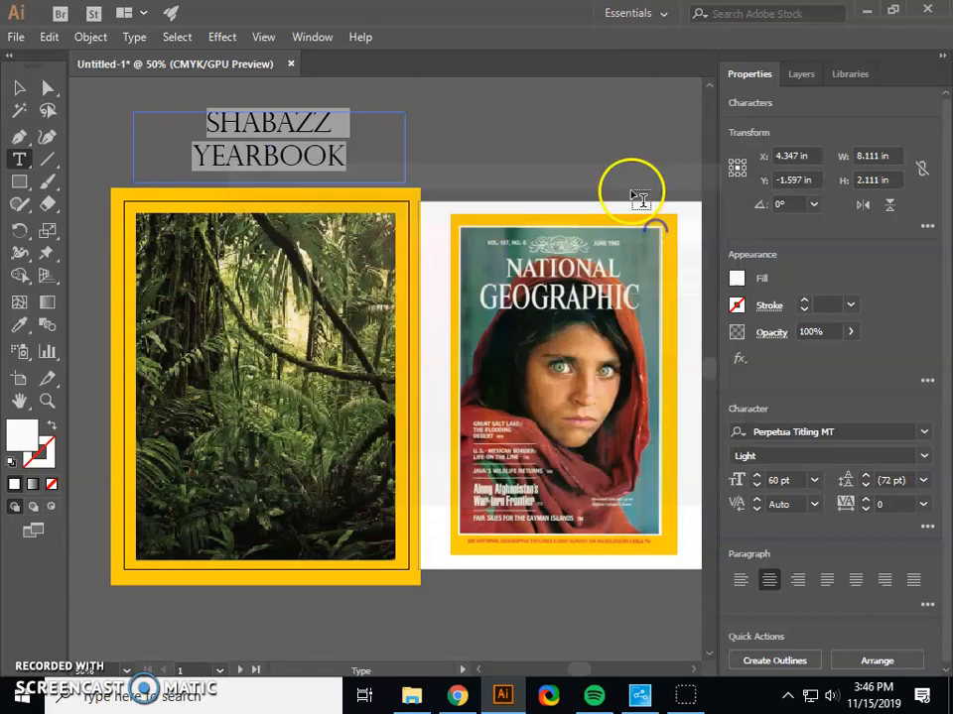
click(577, 148)
Tighten the tracking of both Shabazz Yearbook title lines to -51.
click(275, 151)
drag(359, 156, 213, 117)
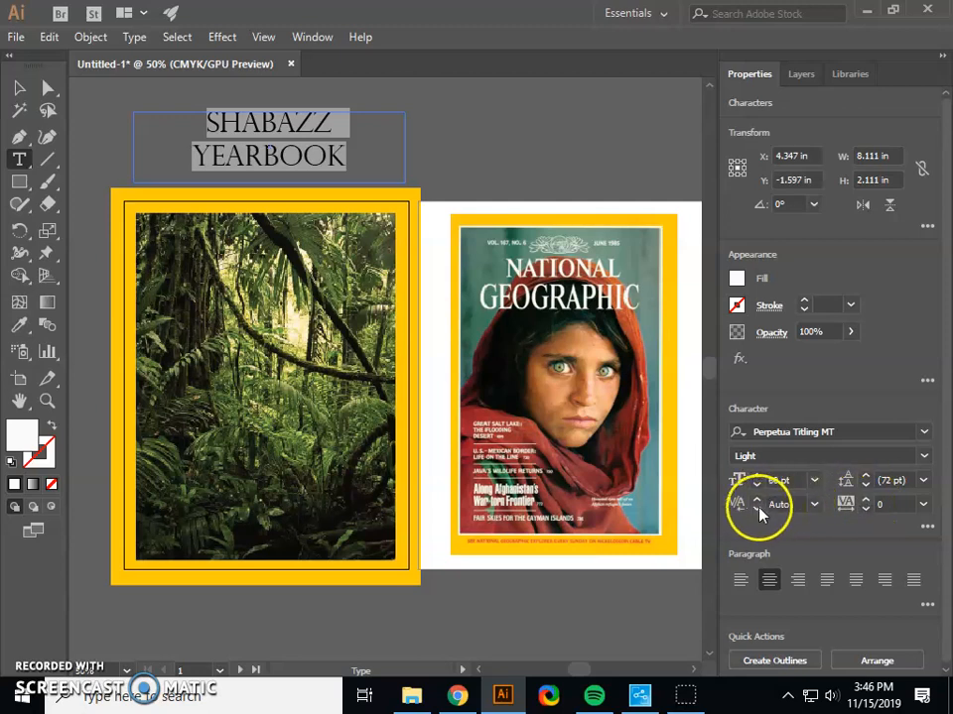
click(867, 500)
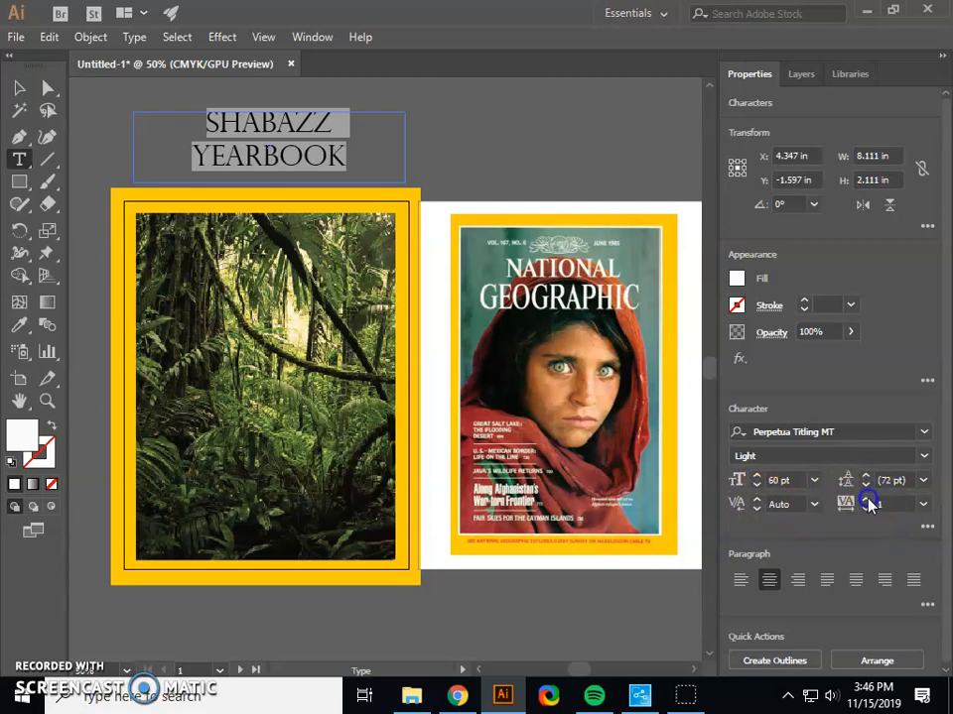
click(867, 506)
click(866, 506)
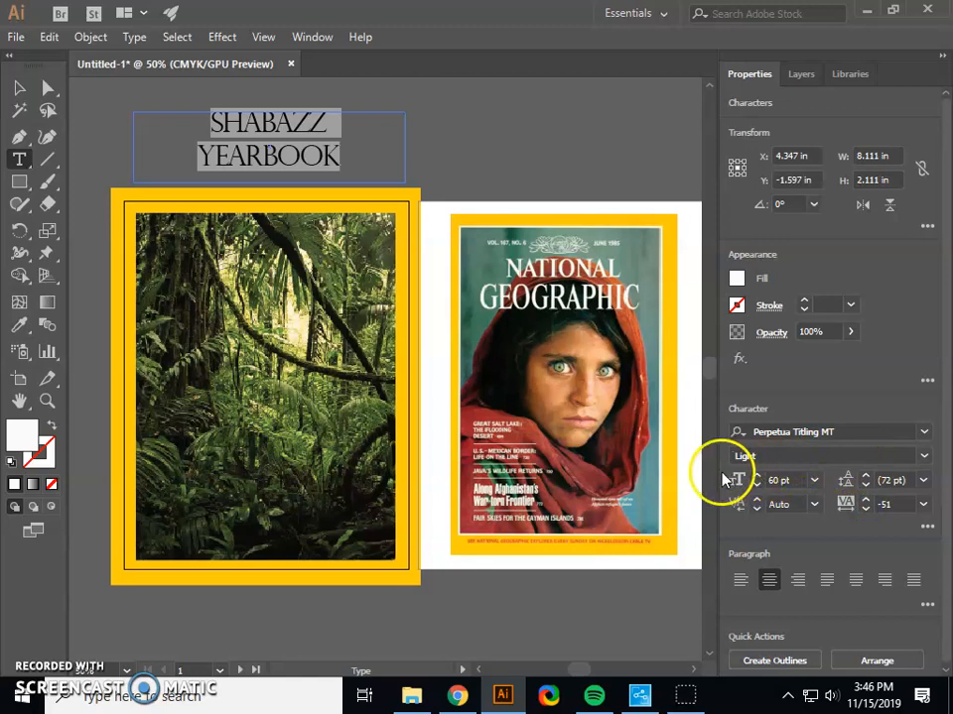
Try looser leading on the two title lines, set it to 57 pt, and try to lower their kerning.
click(863, 484)
click(864, 484)
click(863, 484)
click(865, 477)
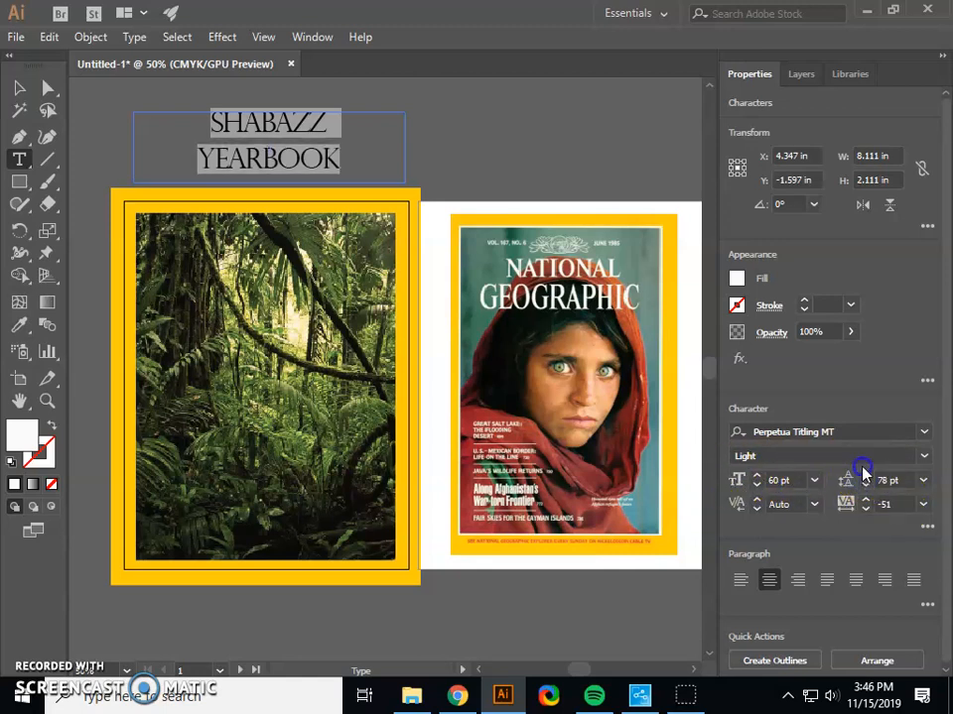
click(864, 479)
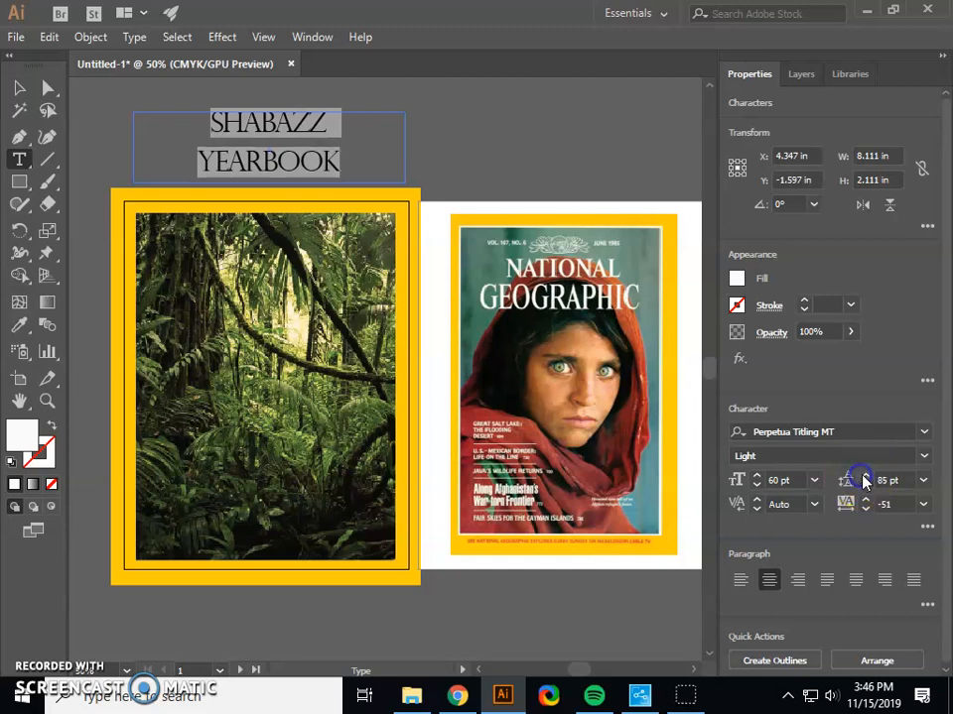
click(865, 485)
click(865, 487)
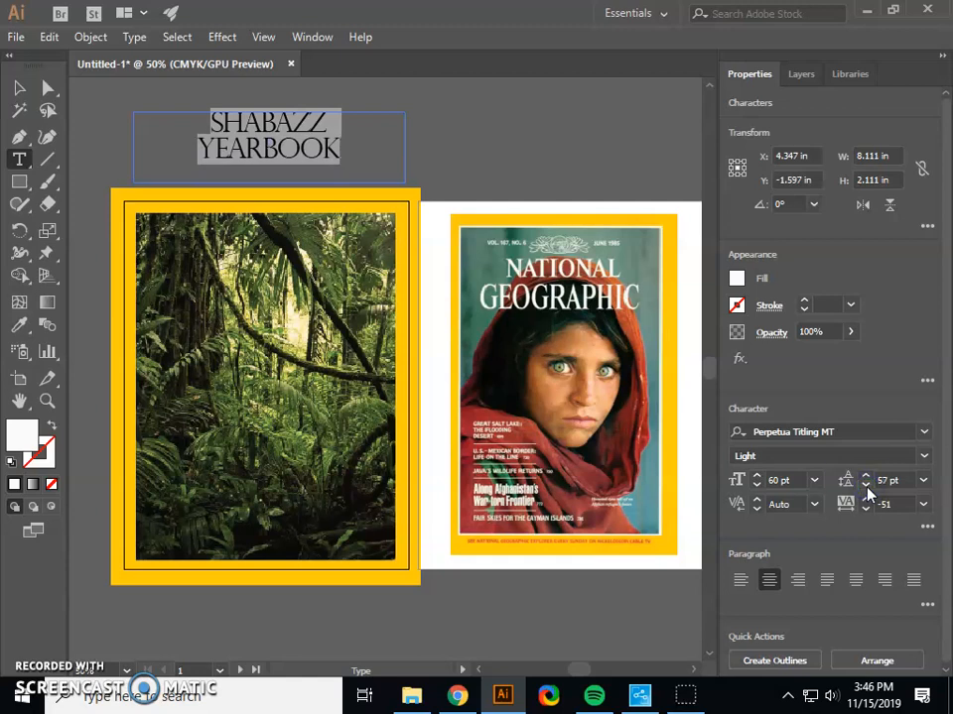
click(757, 508)
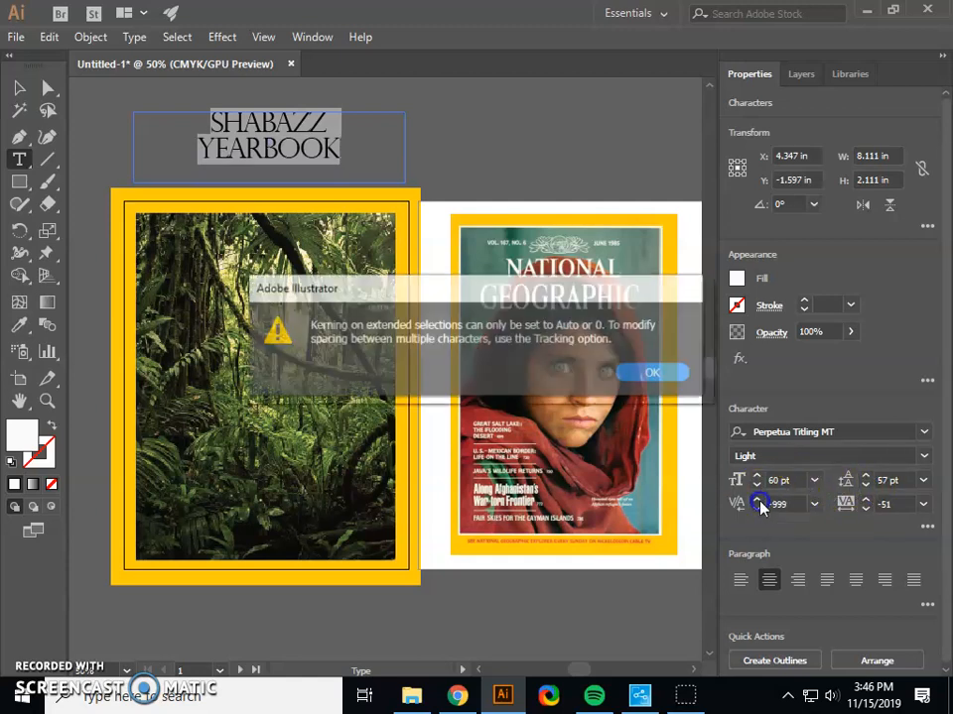
click(654, 375)
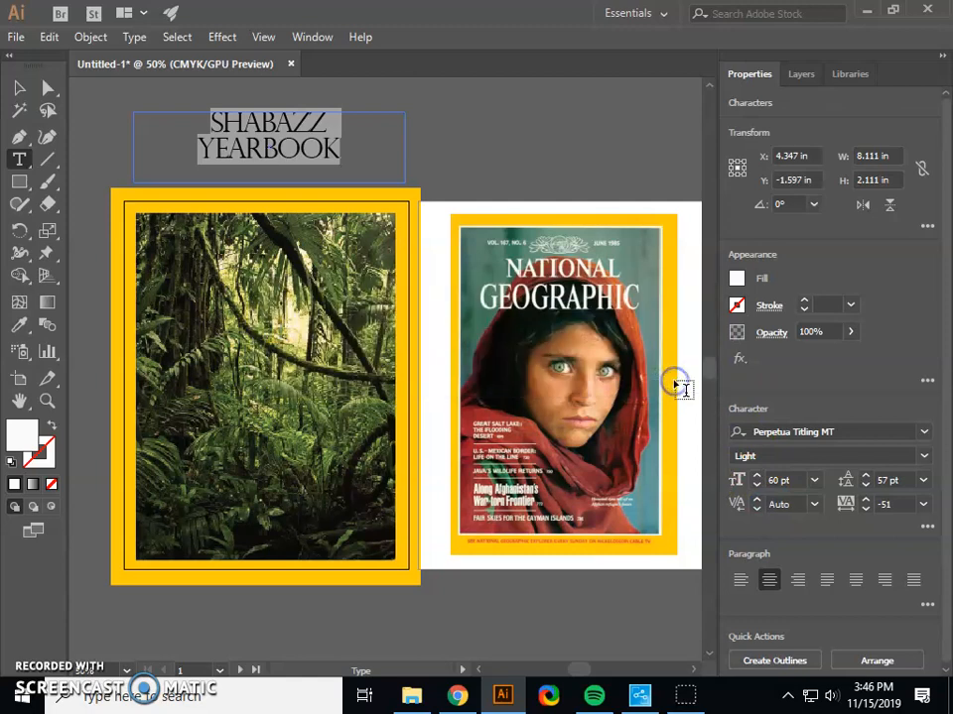
Increase the title's font size to 64 pt.
click(757, 476)
click(757, 476)
click(757, 476)
click(757, 476)
click(579, 185)
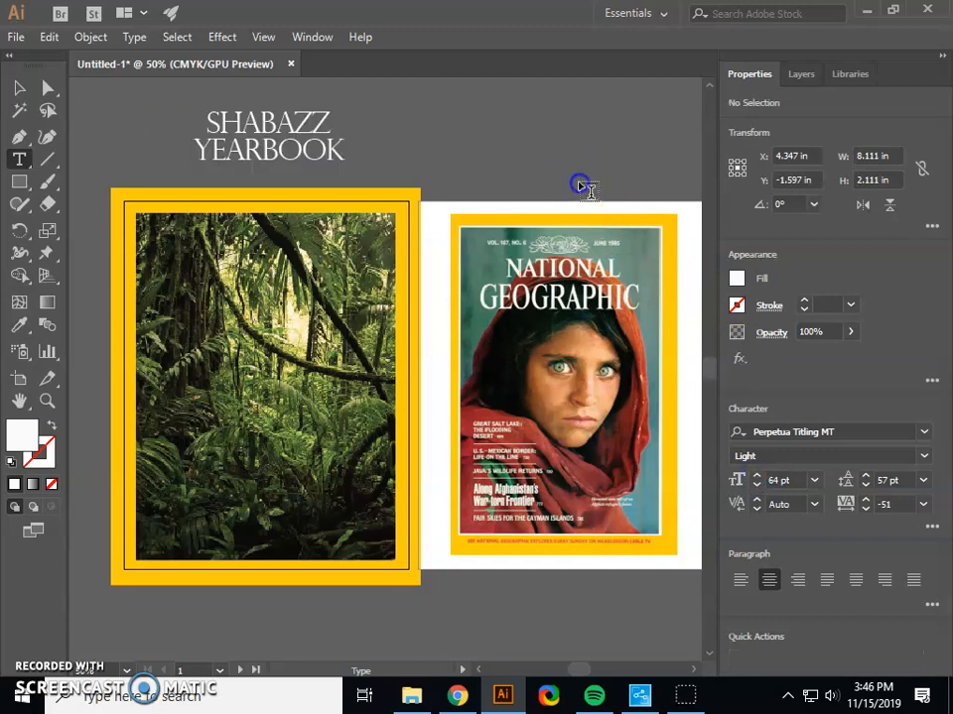
Move the title onto the upper part of the jungle image and narrow its text frame to the image's width, about 7.83 in.
click(20, 88)
click(230, 110)
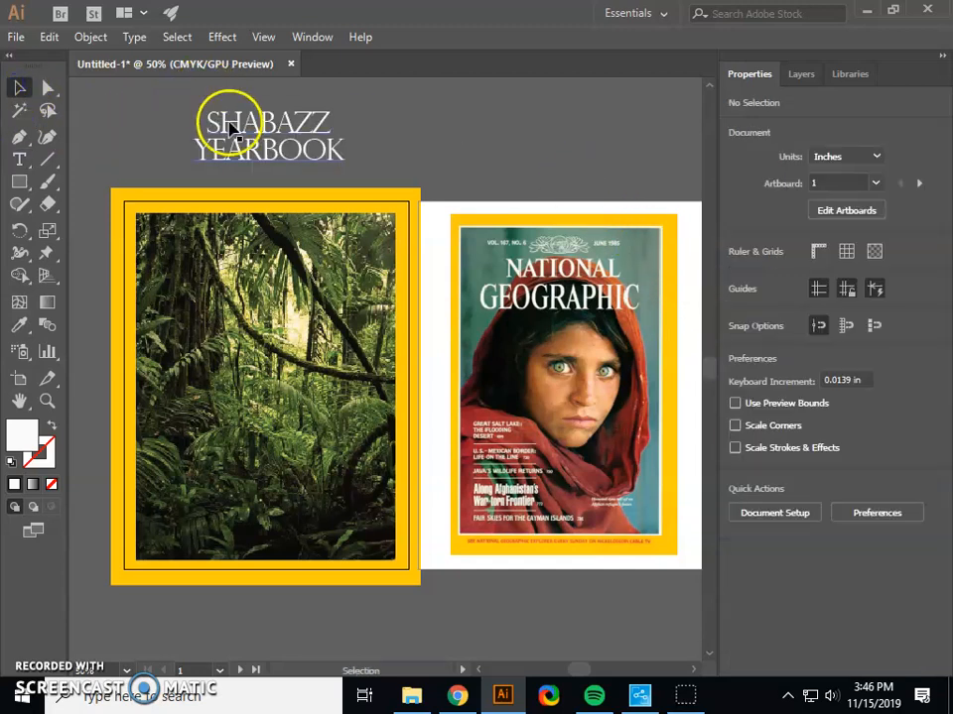
drag(234, 123, 269, 230)
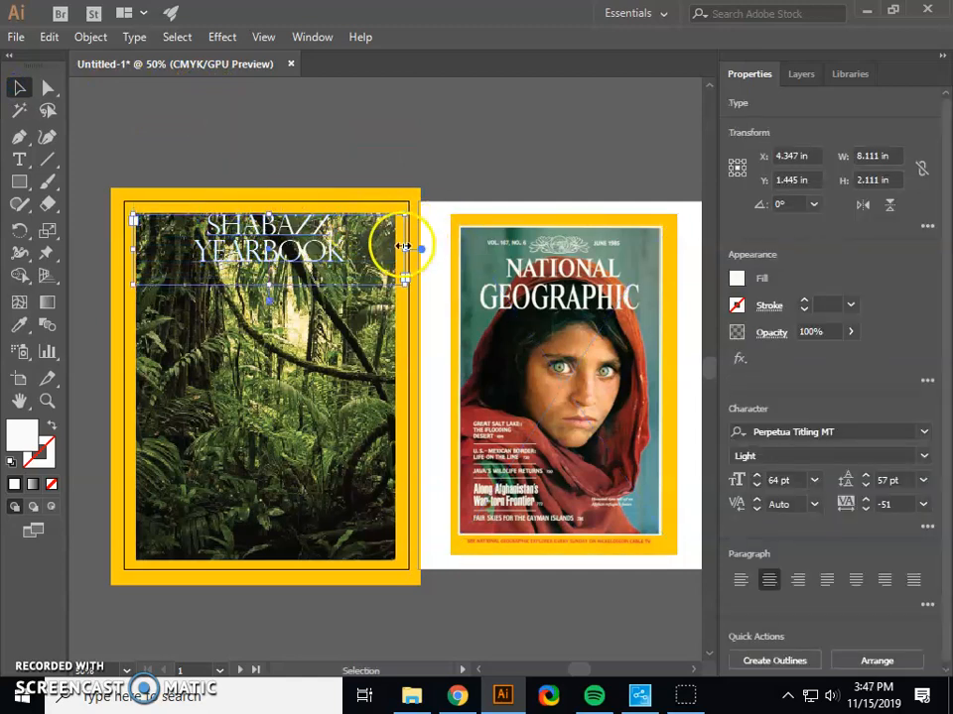
drag(403, 246, 395, 246)
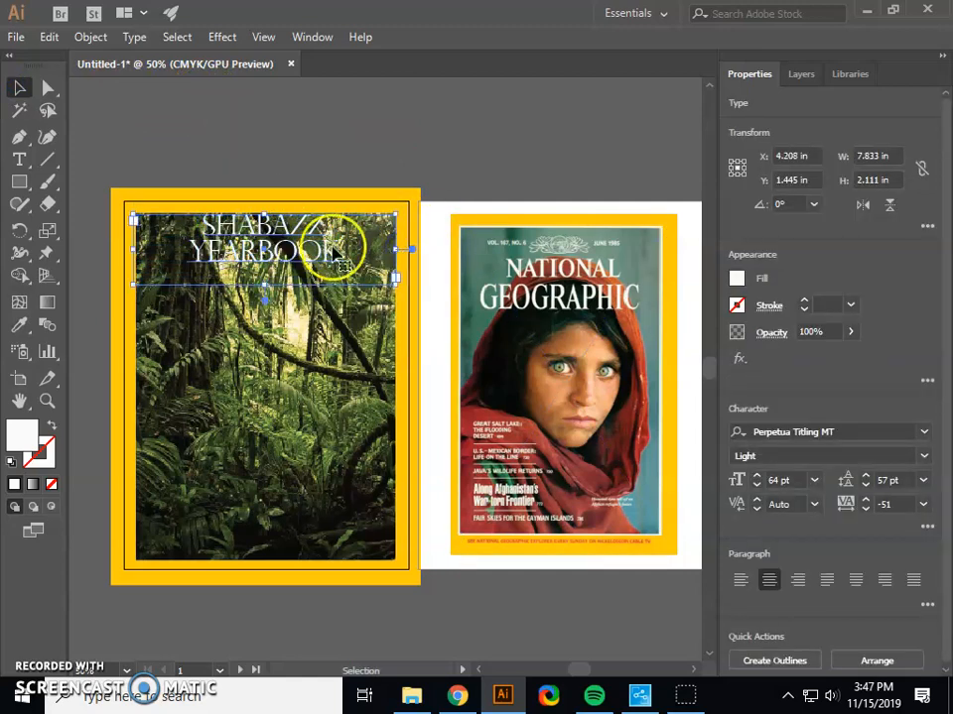
drag(260, 245, 259, 275)
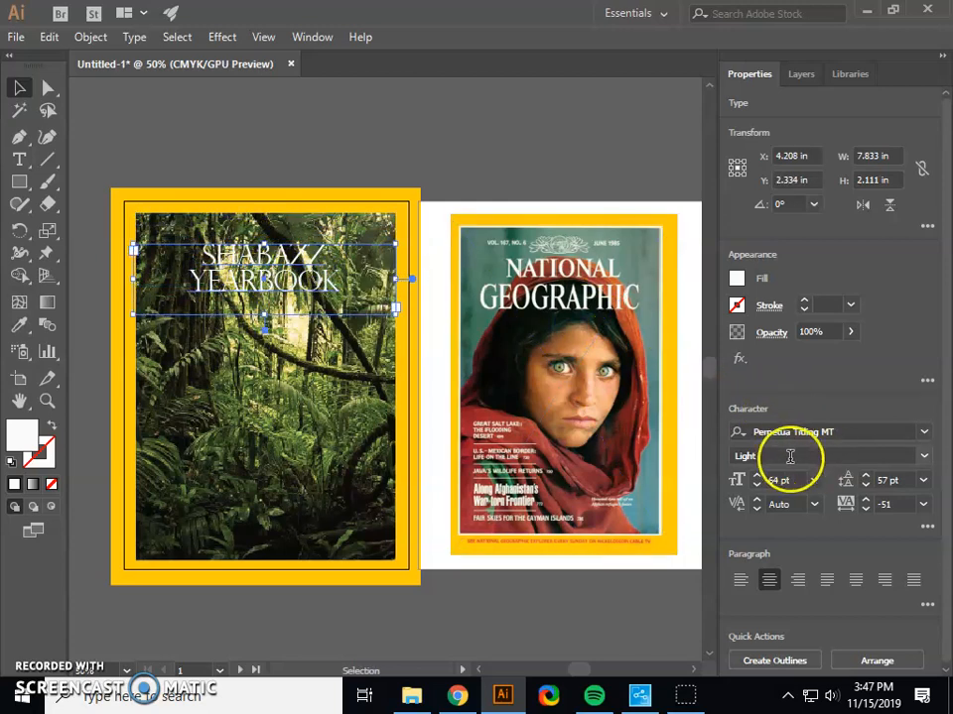
Change the font style of both title lines to Bold.
double_click(303, 282)
double_click(326, 282)
drag(338, 284, 192, 258)
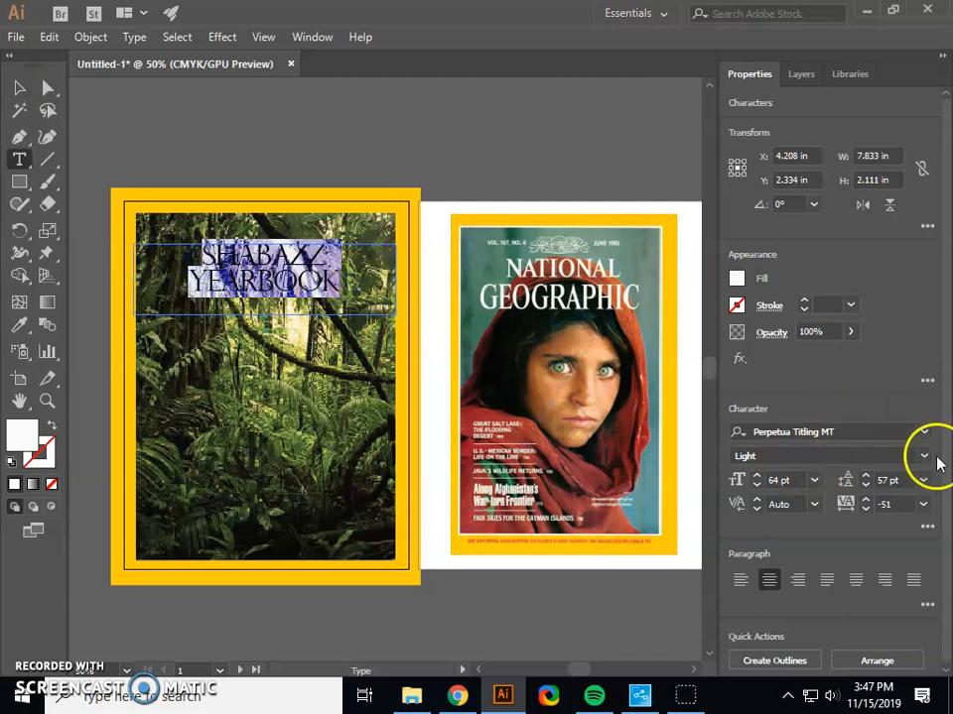
click(794, 455)
click(922, 456)
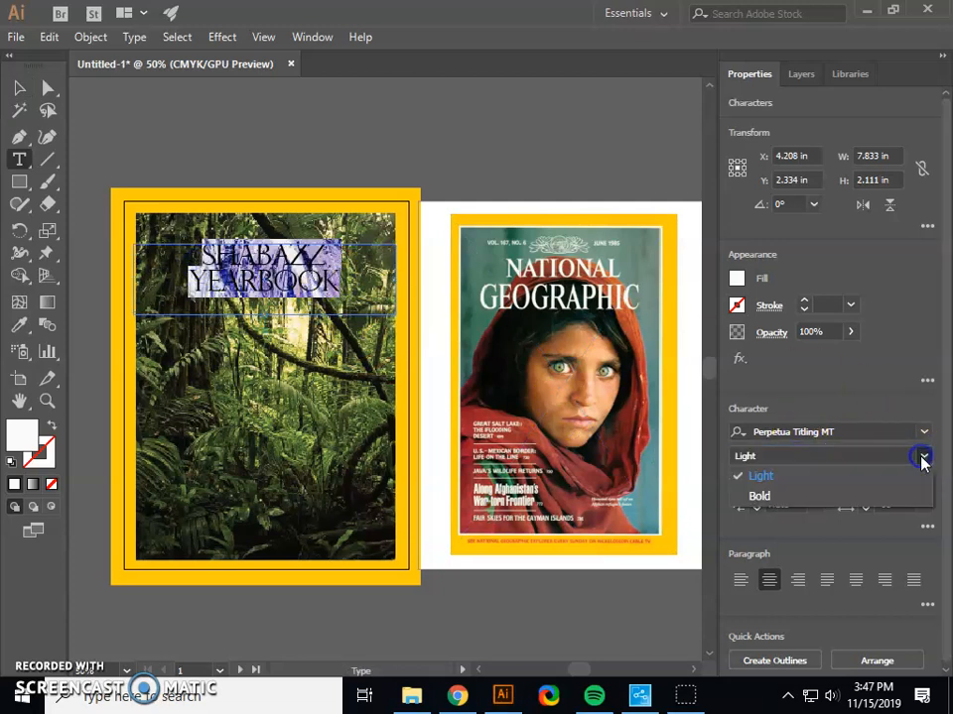
click(784, 498)
click(506, 154)
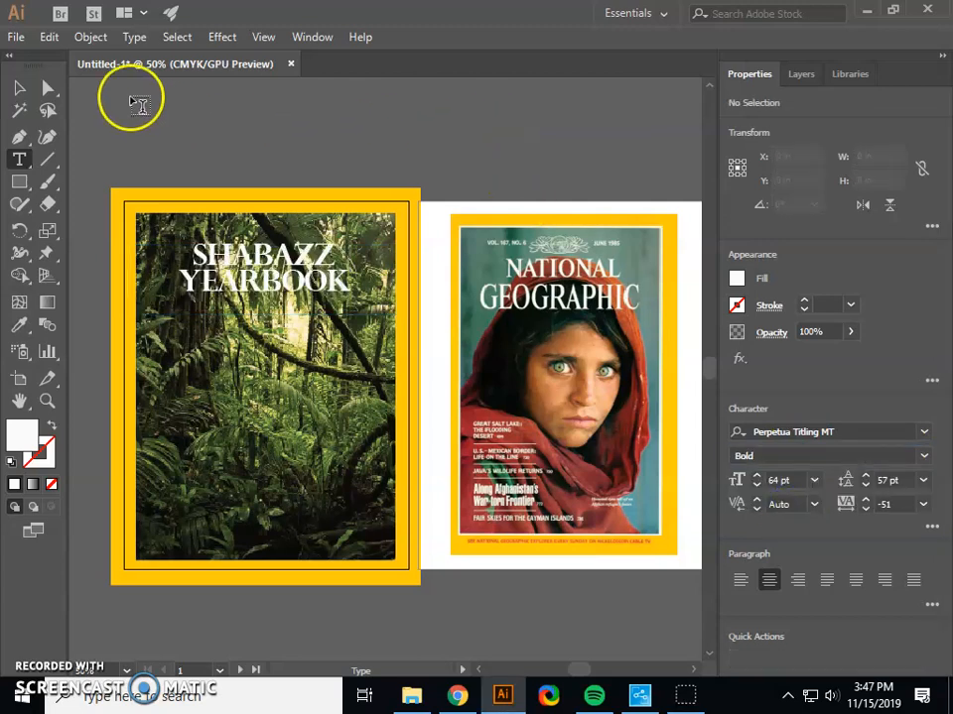
Delete the National Geographic reference cover from the second artboard.
click(24, 93)
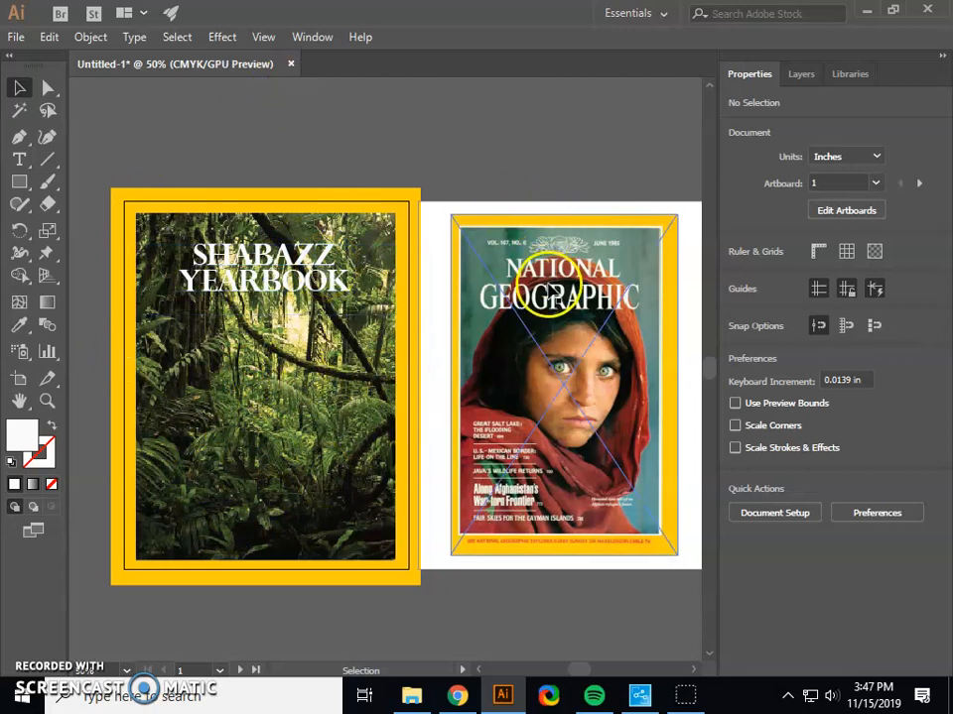
click(559, 298)
key(Delete)
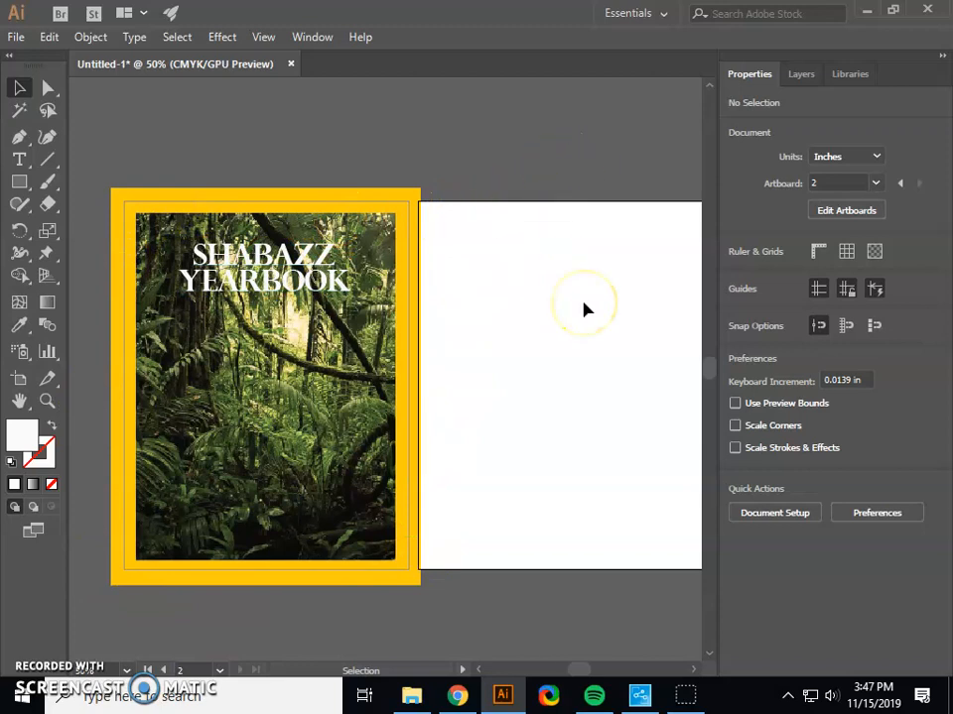
Save the document as an Adobe Illustrator file named Cover Project in the Cover Art Project folder with the default options.
click(10, 39)
click(34, 206)
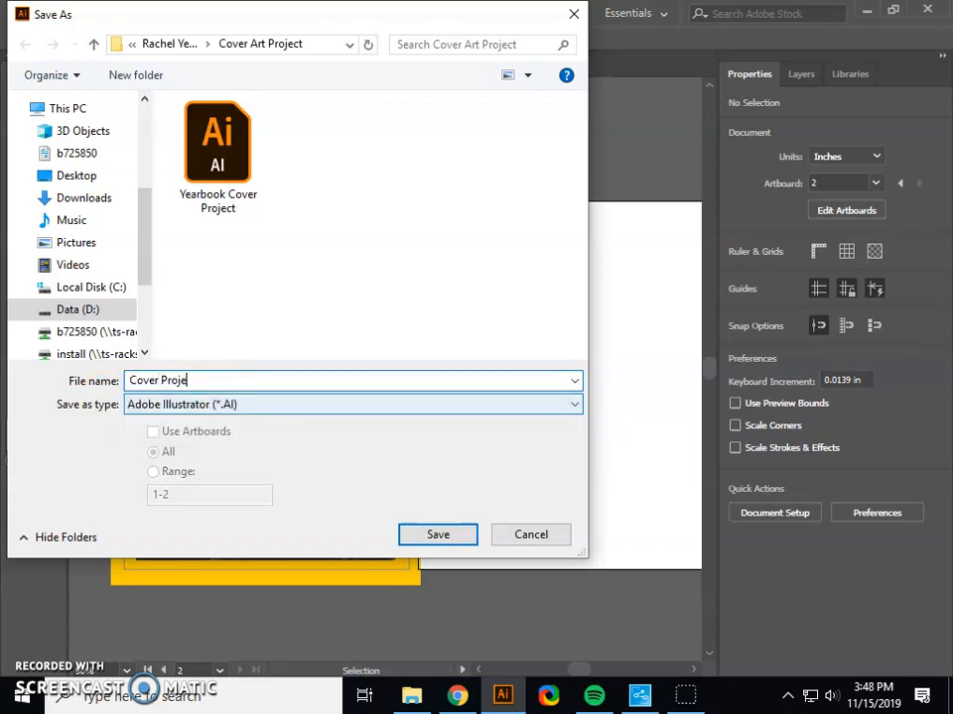
key(Return)
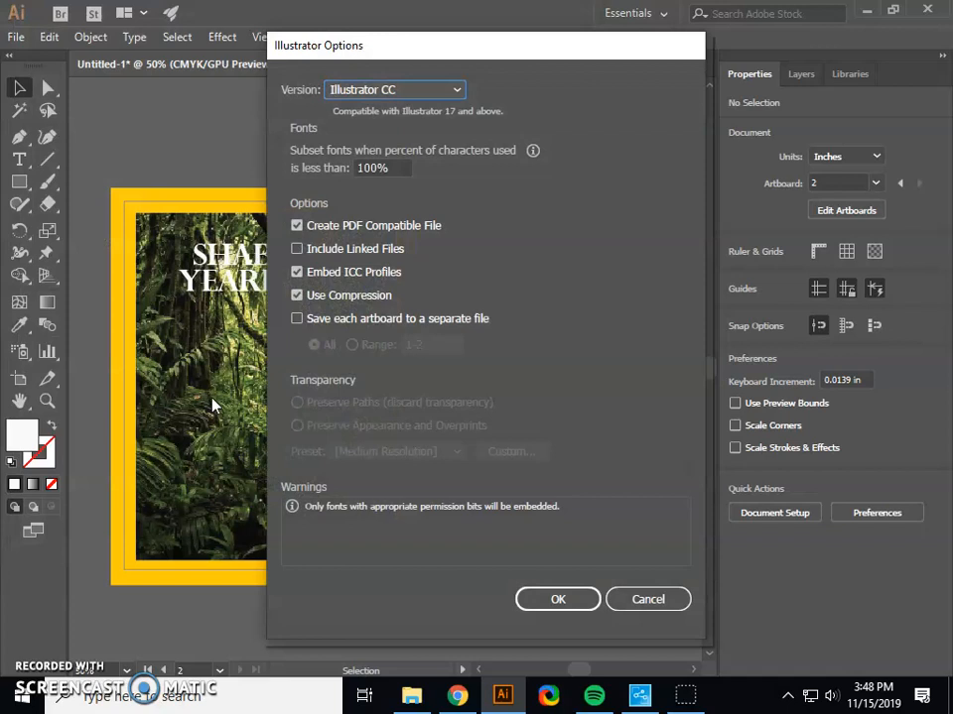
key(Return)
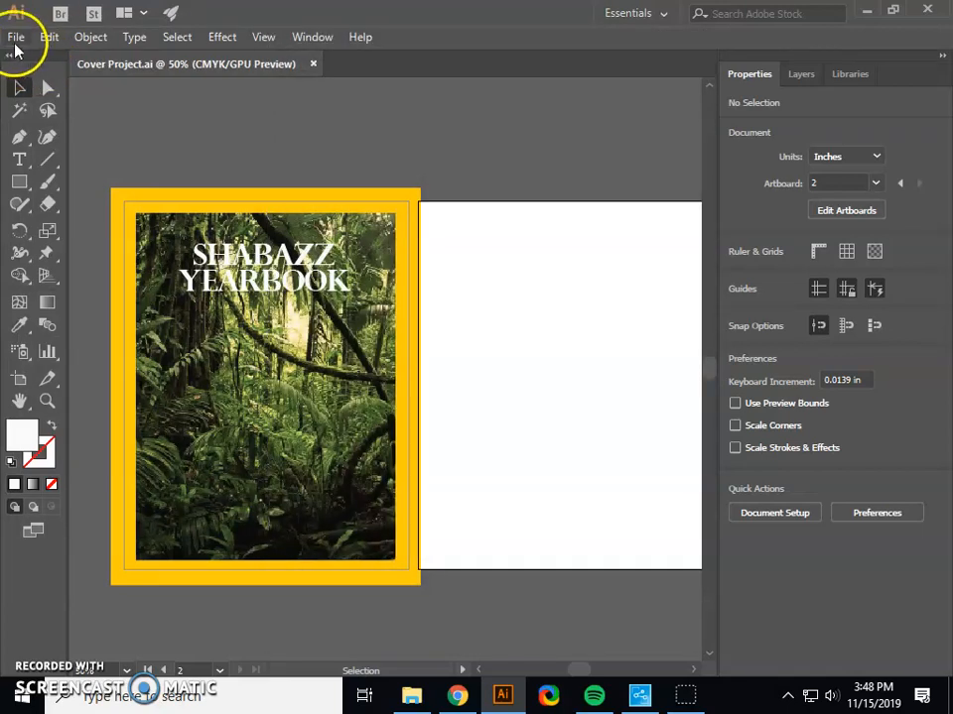
Save Cover Project as an Adobe PDF of all artboards with the Illustrator Default preset, and exit Illustrator.
click(15, 41)
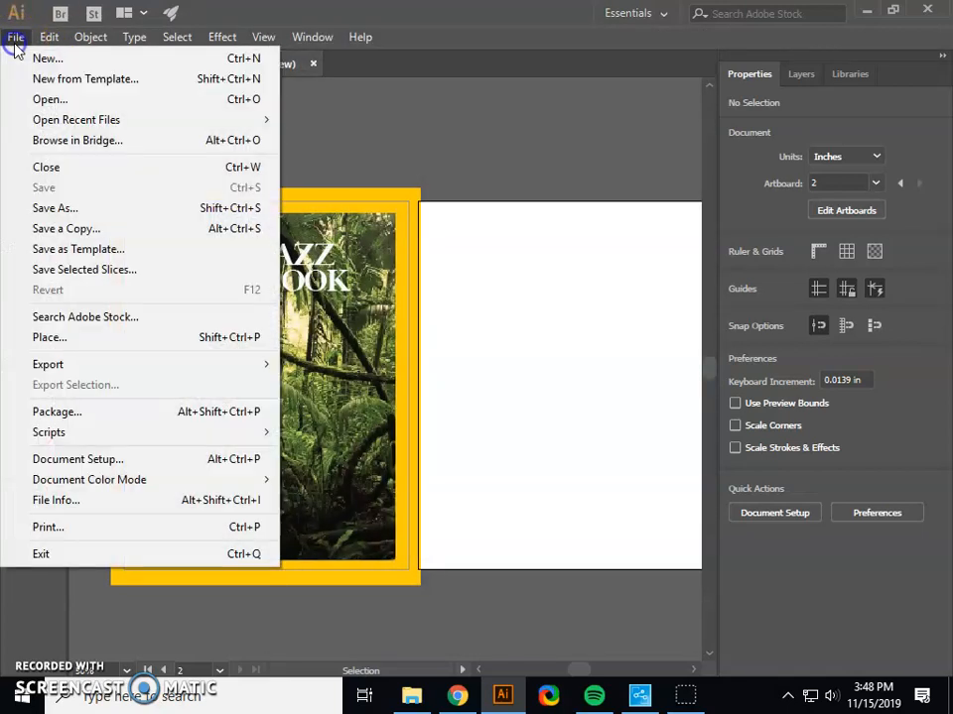
click(56, 207)
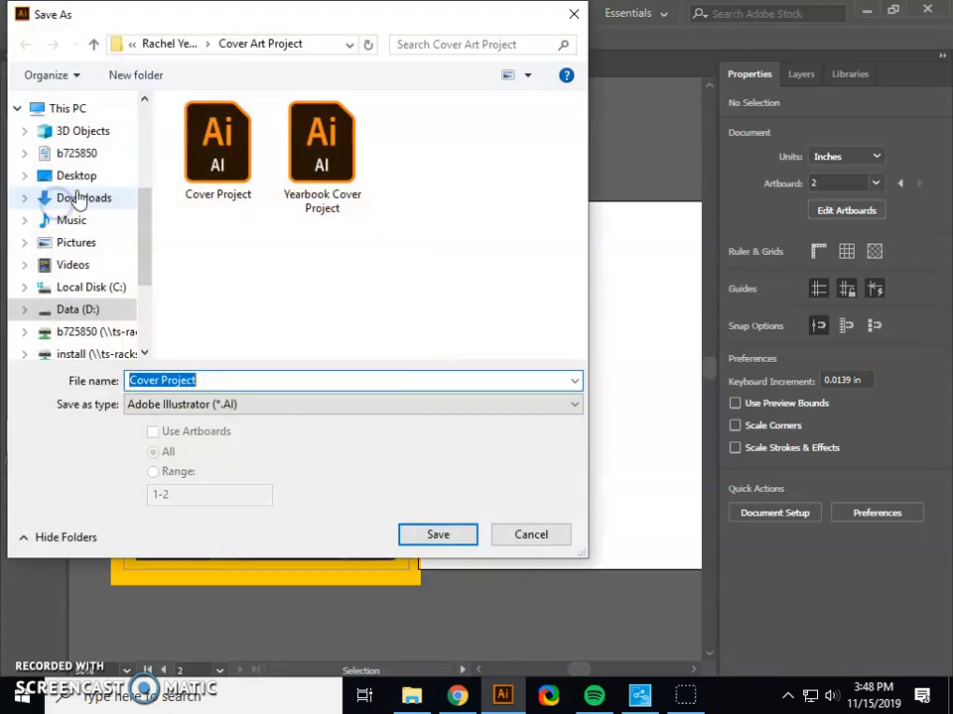
click(226, 403)
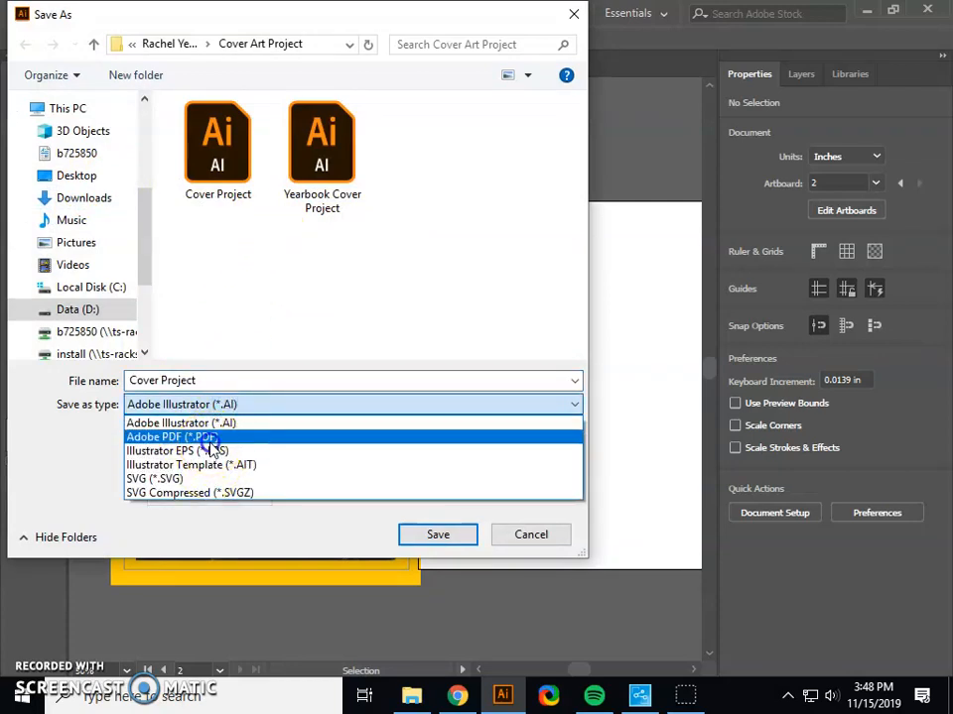
click(210, 439)
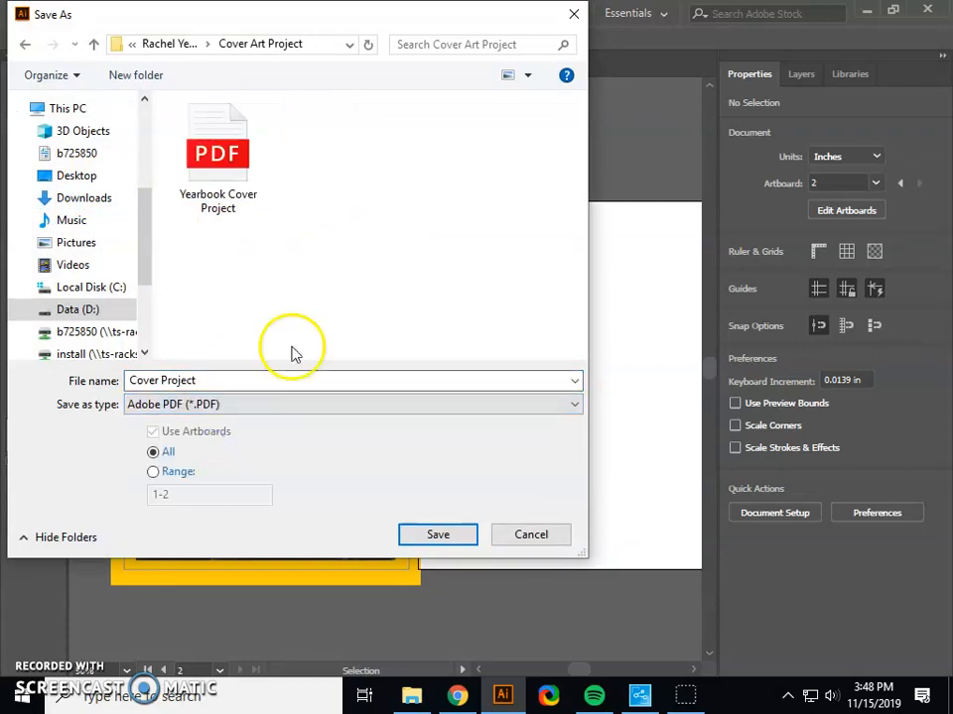
click(467, 539)
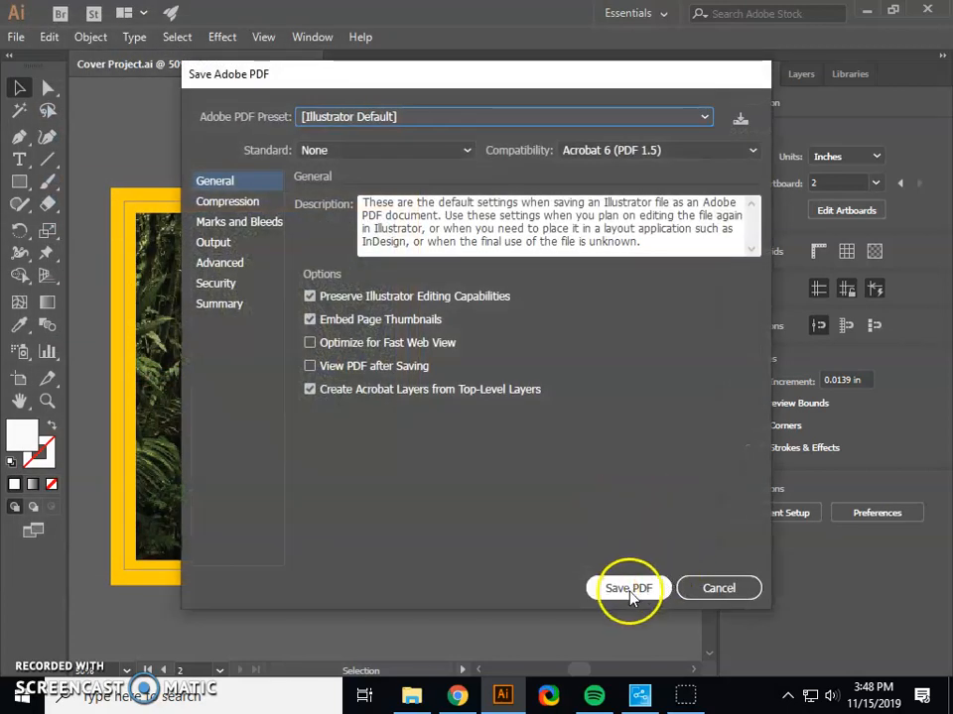
click(629, 588)
click(15, 36)
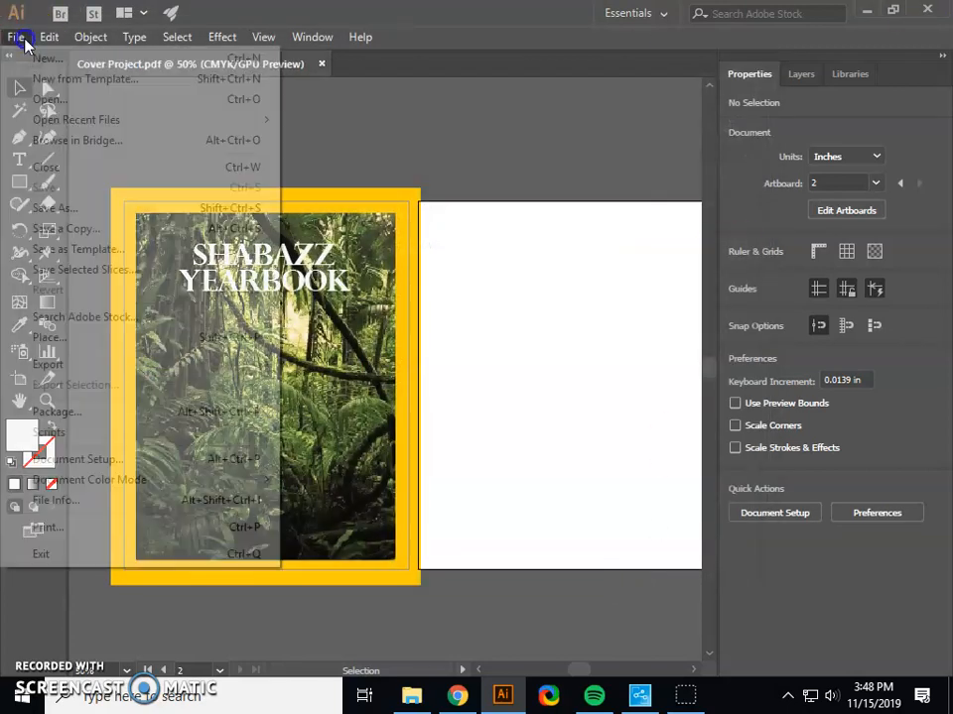
click(41, 552)
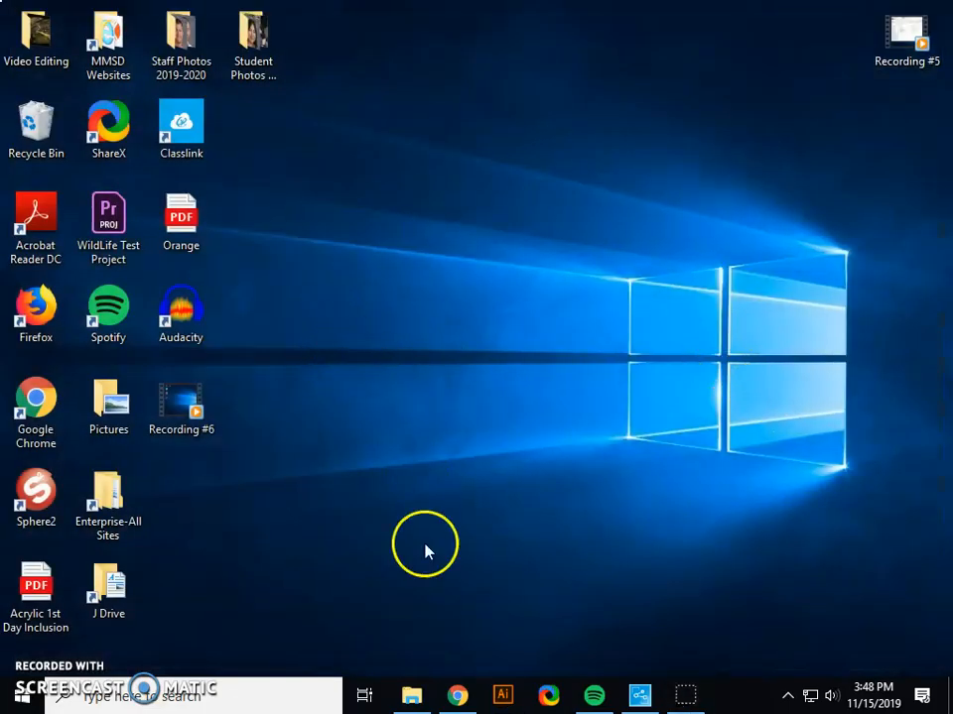
Open the Cover Project PDF from the Cover Art Project folder in File Explorer and look over the exported cover.
click(423, 692)
double_click(378, 257)
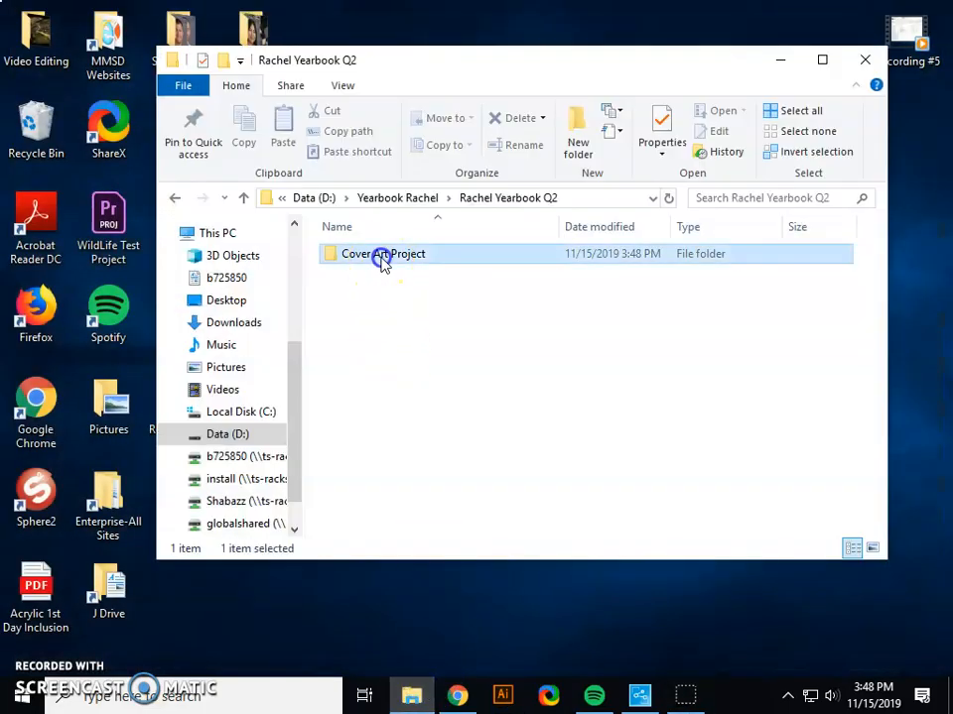
scroll(691, 319, down, 5)
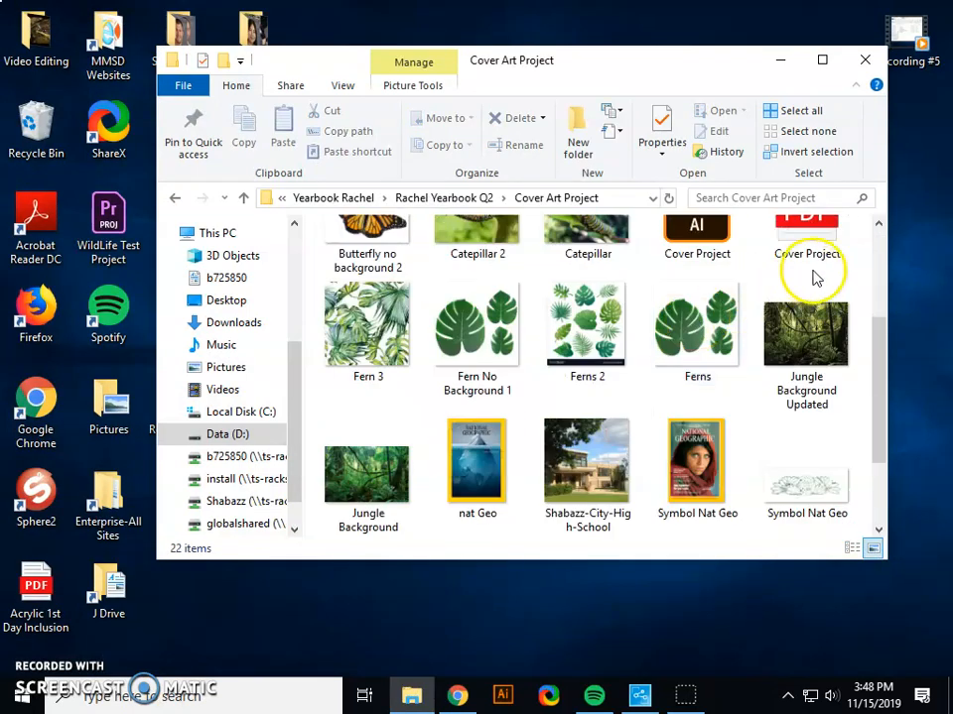
scroll(797, 323, up, 1)
double_click(829, 286)
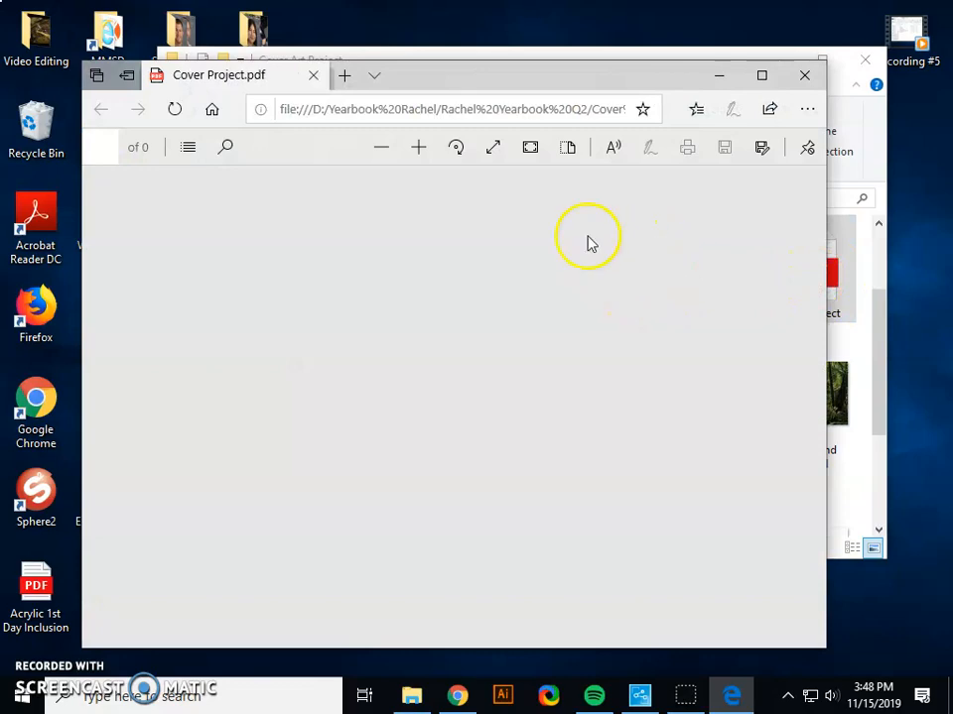
scroll(586, 342, down, 5)
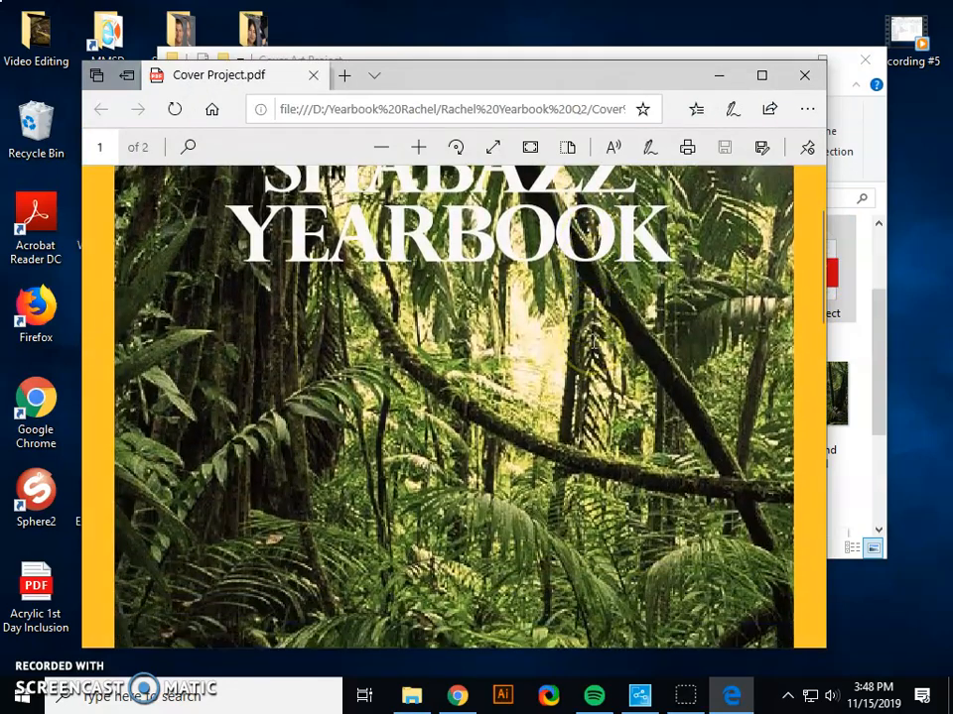
scroll(594, 342, down, 4)
scroll(595, 339, up, 7)
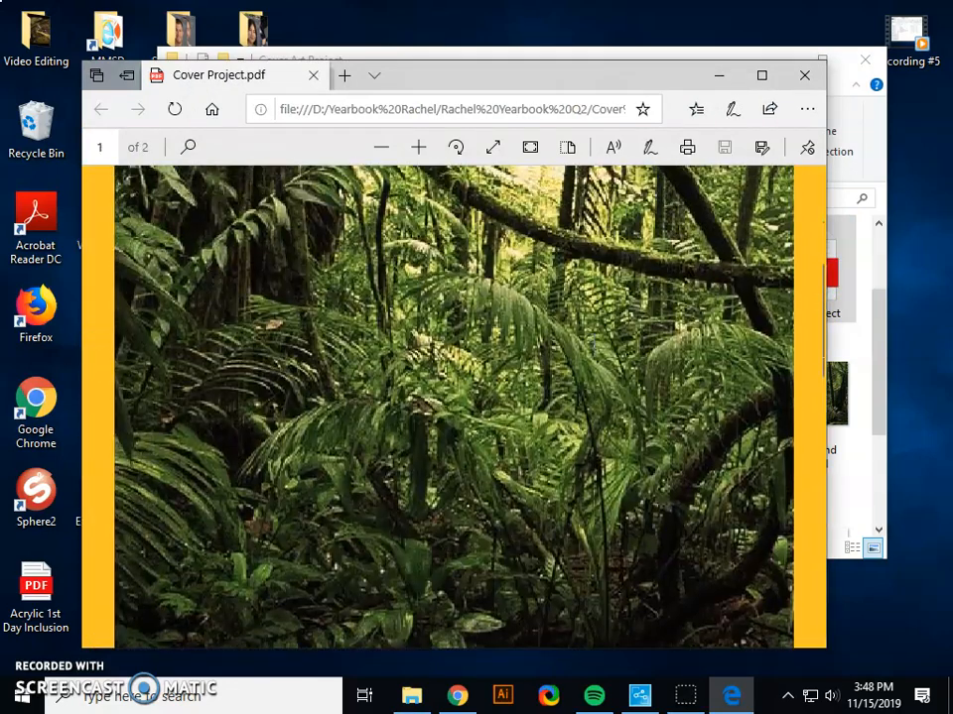